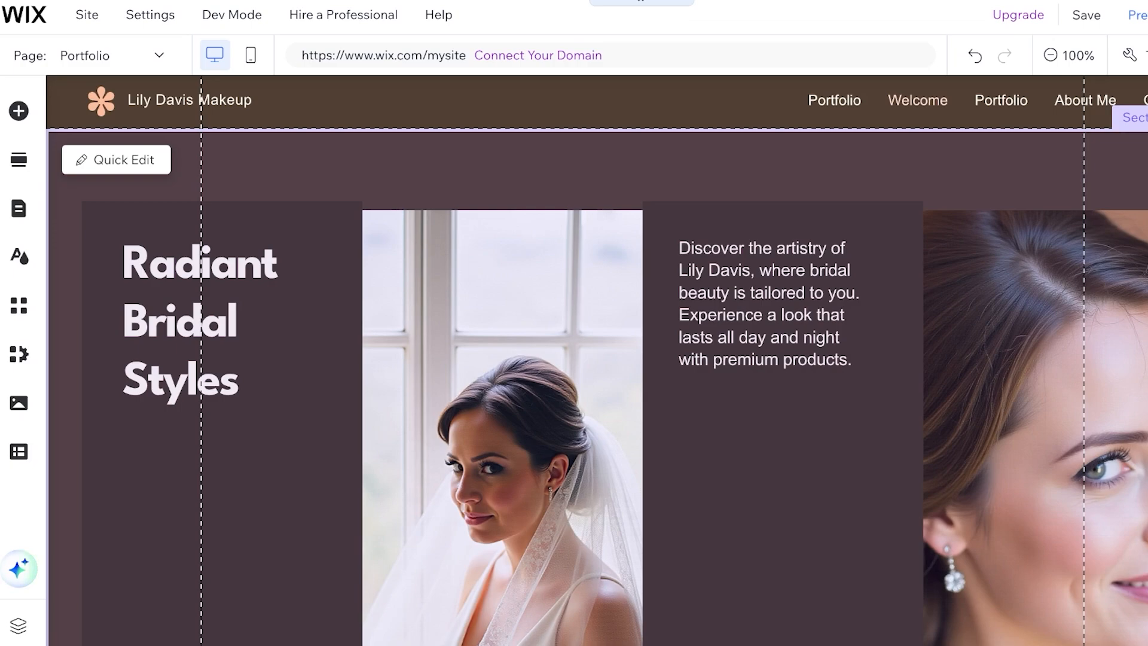
Find Wix Bookings in the App Market through the trending topic "bookings" and add it to the site.
{"action": "scroll", "coordinate": [597, 360], "scroll_direction": "down", "scroll_amount": 3}
{"action": "scroll", "coordinate": [597, 360], "scroll_direction": "up", "scroll_amount": 3}
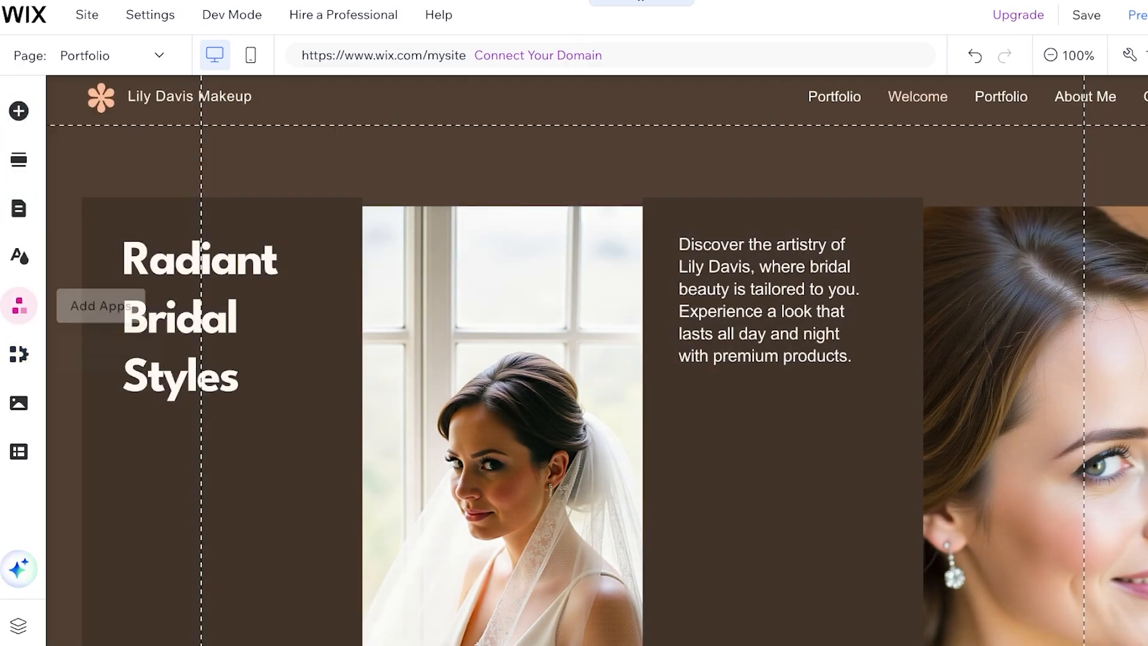
{"action": "left_click", "coordinate": [19, 305]}
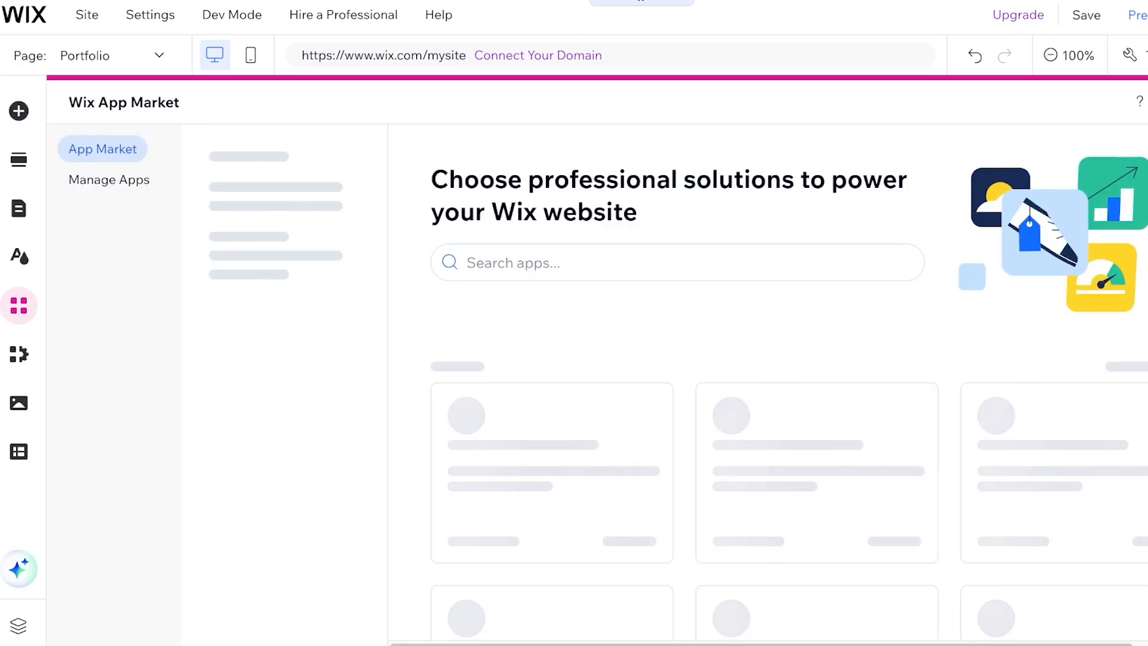
{"action": "left_click", "coordinate": [598, 263]}
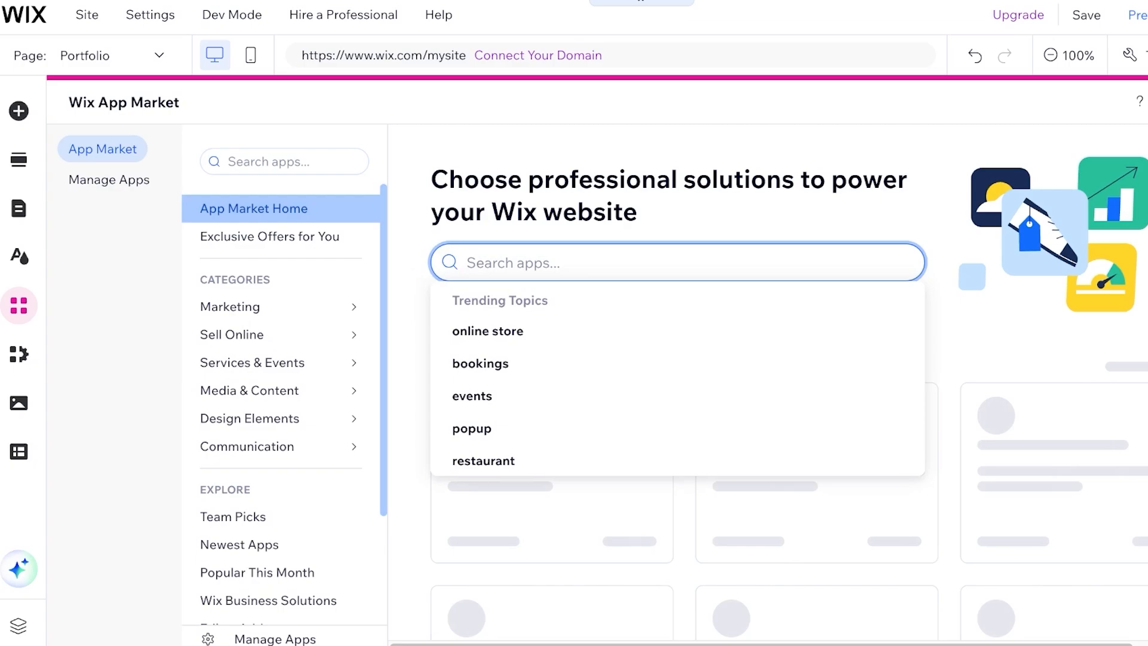
{"action": "key", "text": "Down"}
{"action": "key", "text": "Down"}
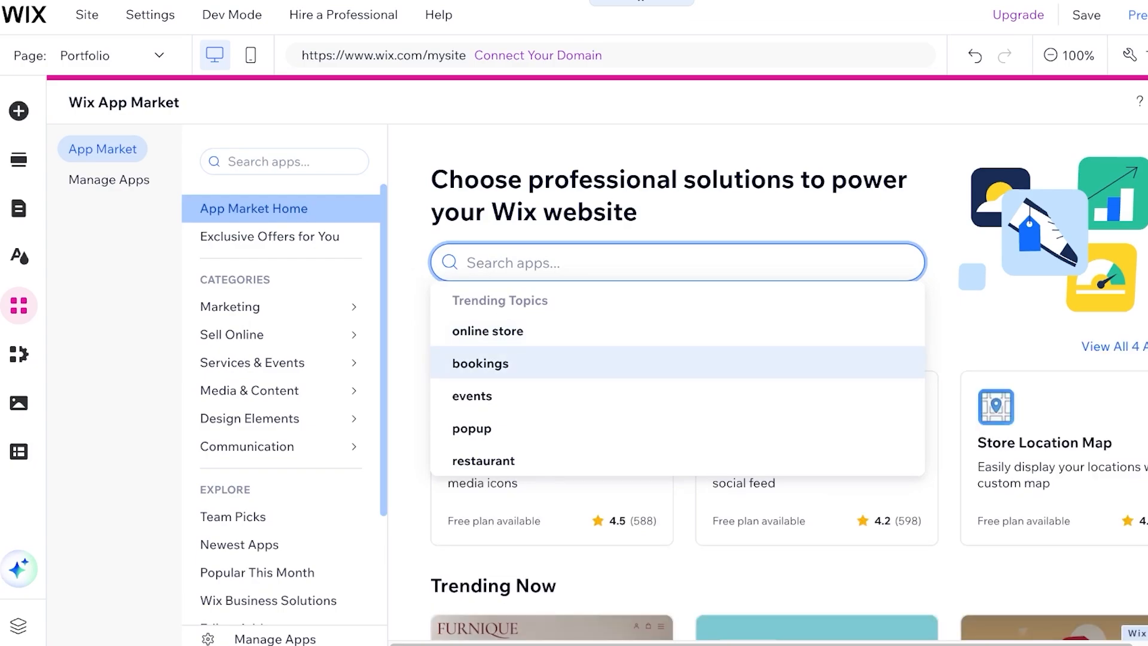
{"action": "key", "text": "Return"}
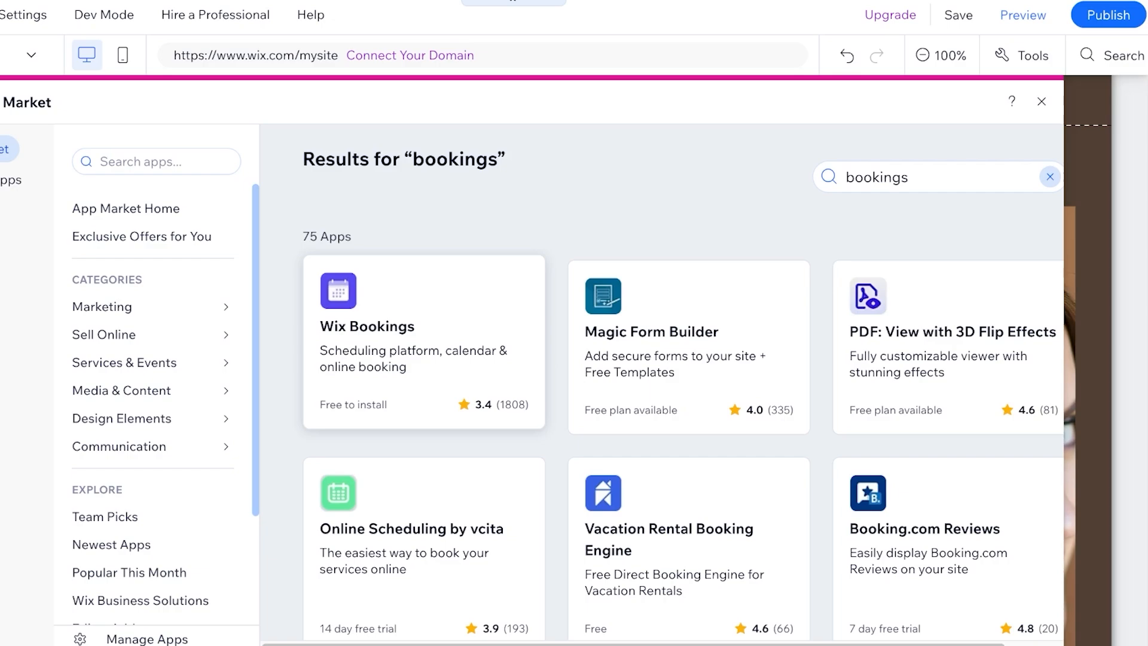
{"action": "left_click", "coordinate": [424, 342]}
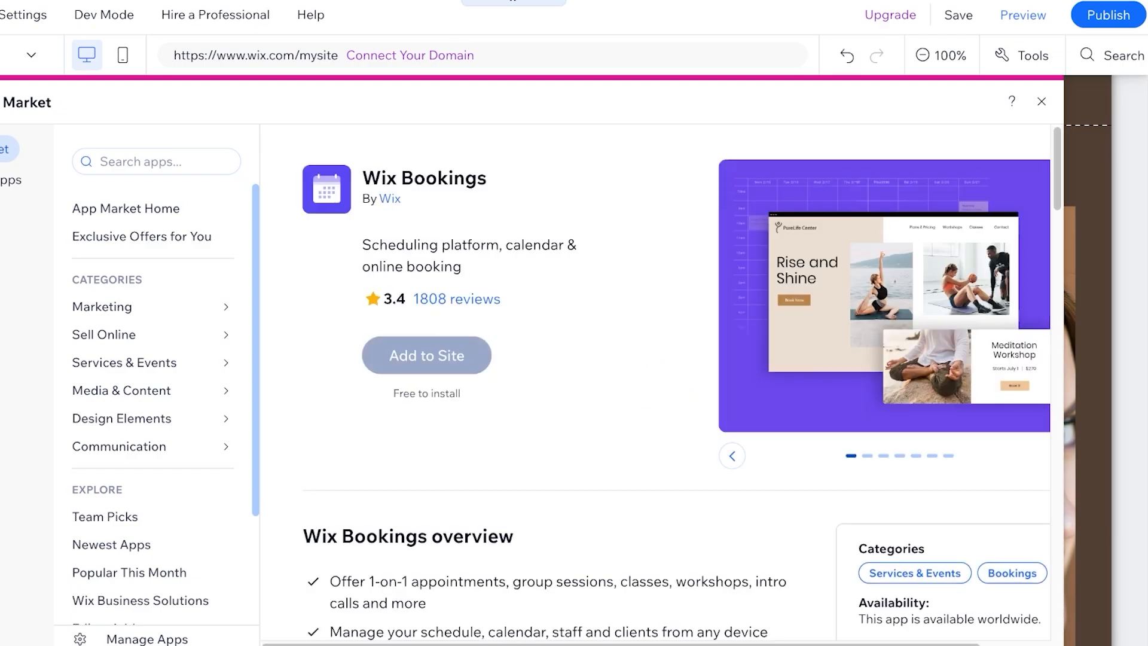
{"action": "left_click", "coordinate": [426, 355]}
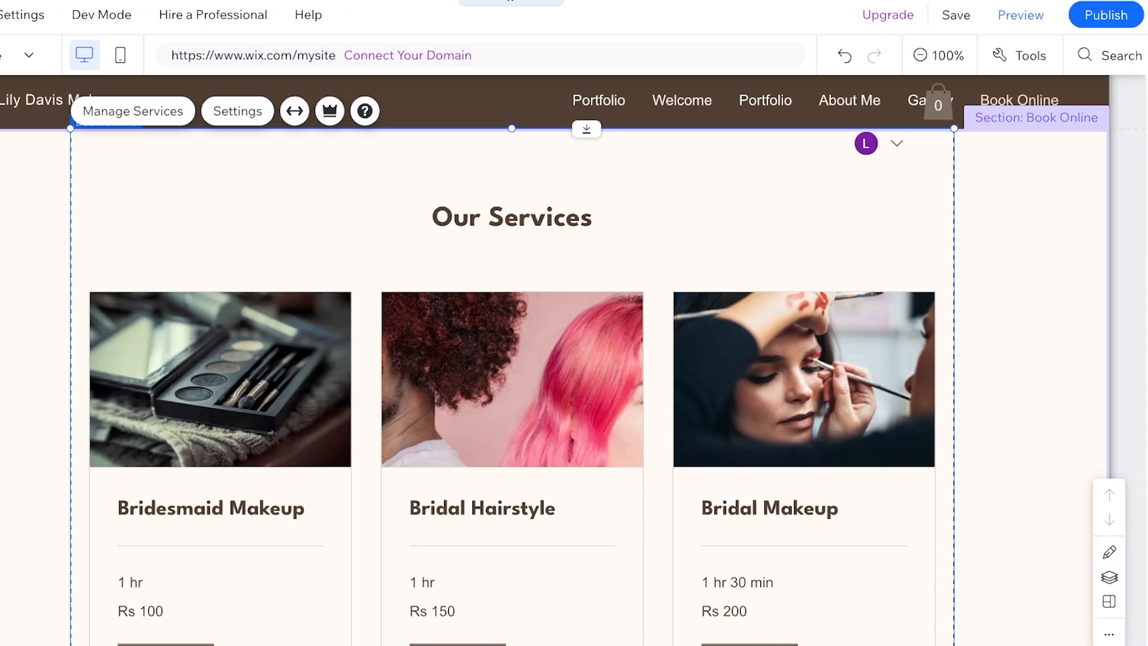
Open service management from the Book Online page's settings and look through the list of booking services.
{"action": "left_click", "coordinate": [237, 112]}
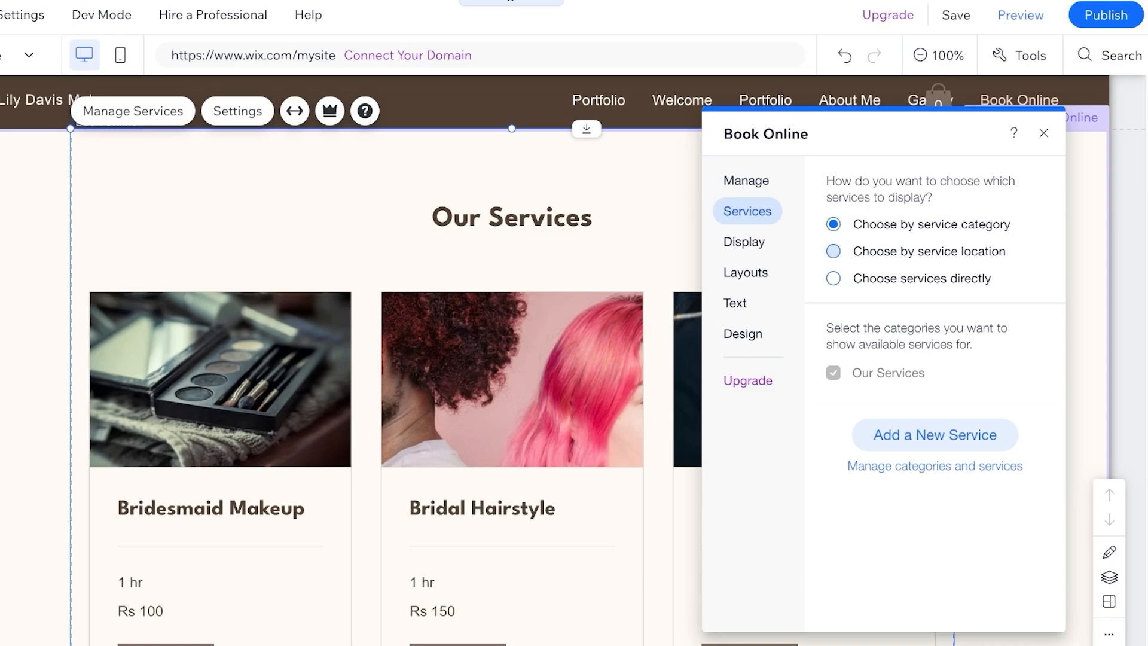
{"action": "left_click", "coordinate": [746, 181]}
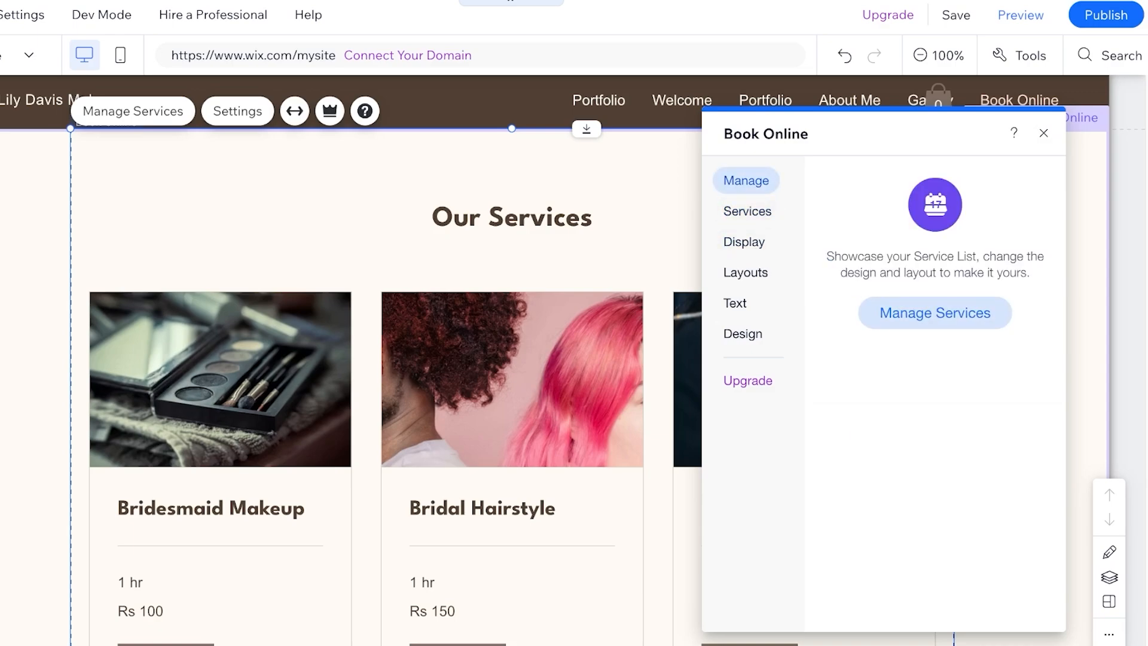
{"action": "left_click", "coordinate": [934, 313]}
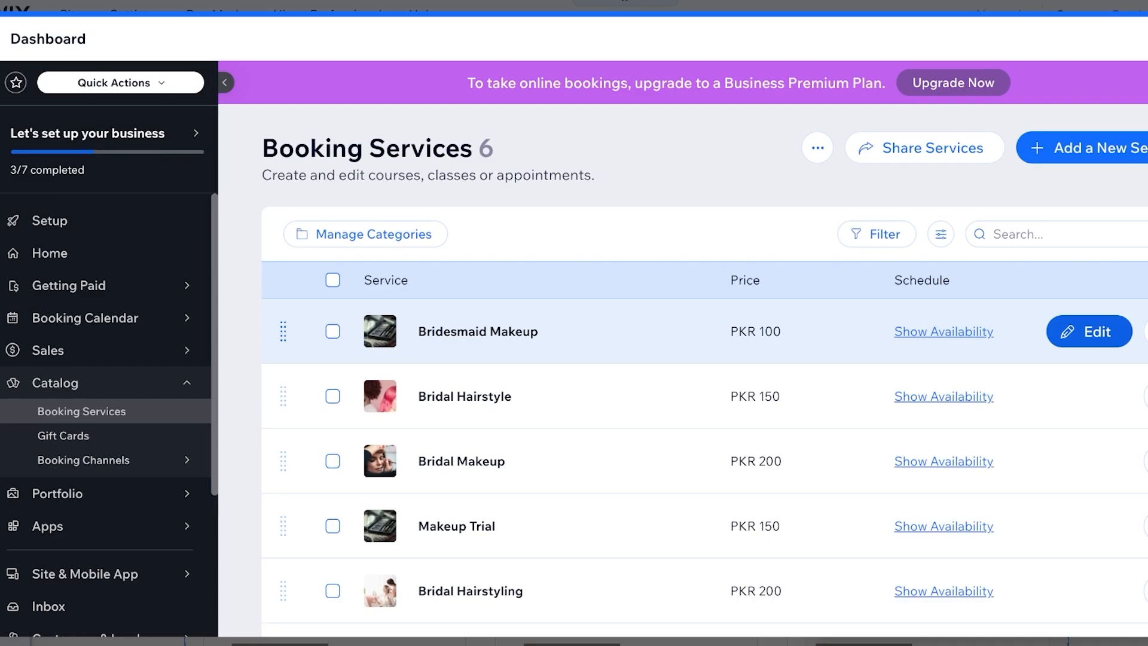
{"action": "scroll", "coordinate": [705, 370], "scroll_direction": "down", "scroll_amount": 3}
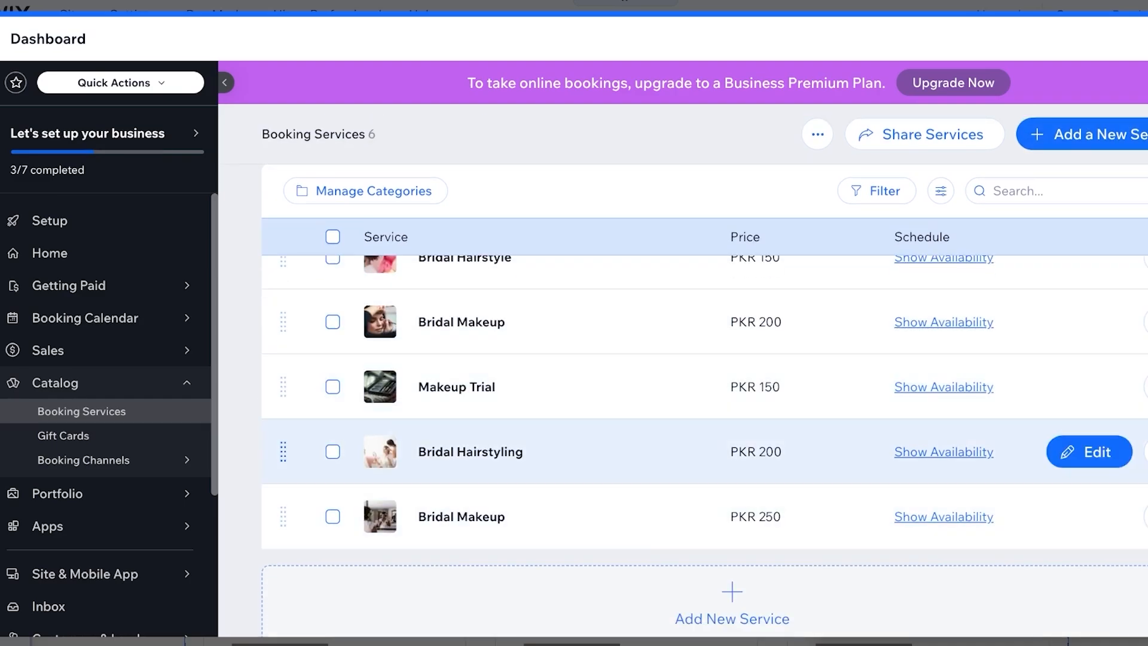
{"action": "scroll", "coordinate": [705, 371], "scroll_direction": "up", "scroll_amount": 3}
{"action": "scroll", "coordinate": [706, 371], "scroll_direction": "down", "scroll_amount": 2}
{"action": "scroll", "coordinate": [705, 371], "scroll_direction": "up", "scroll_amount": 2}
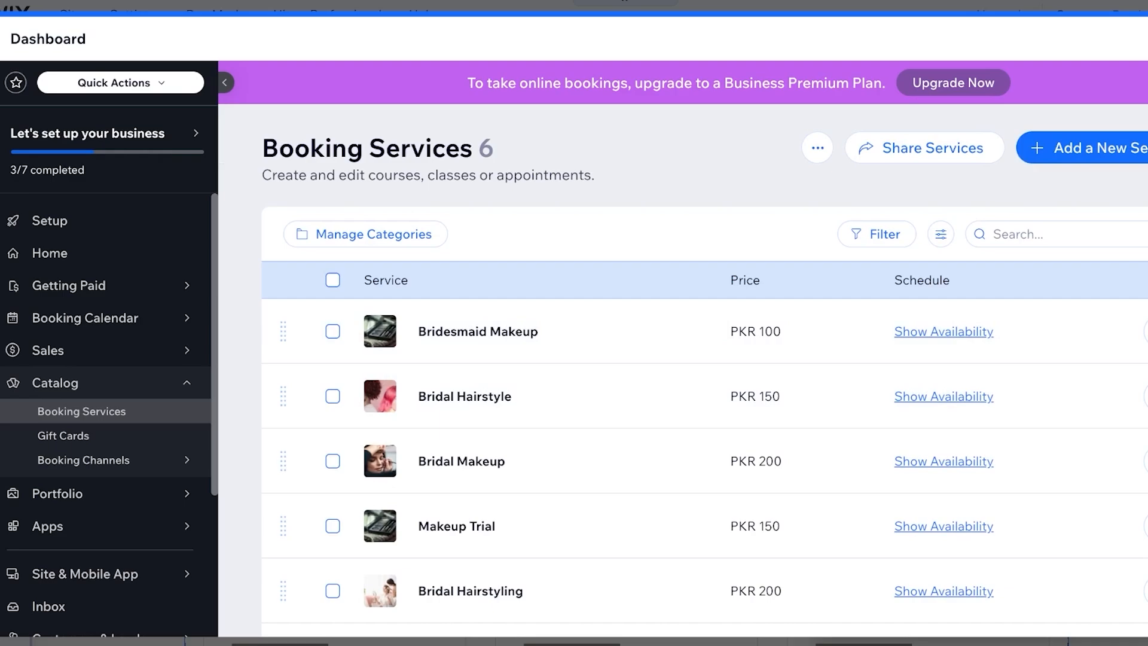
{"action": "scroll", "coordinate": [705, 371], "scroll_direction": "down", "scroll_amount": 3}
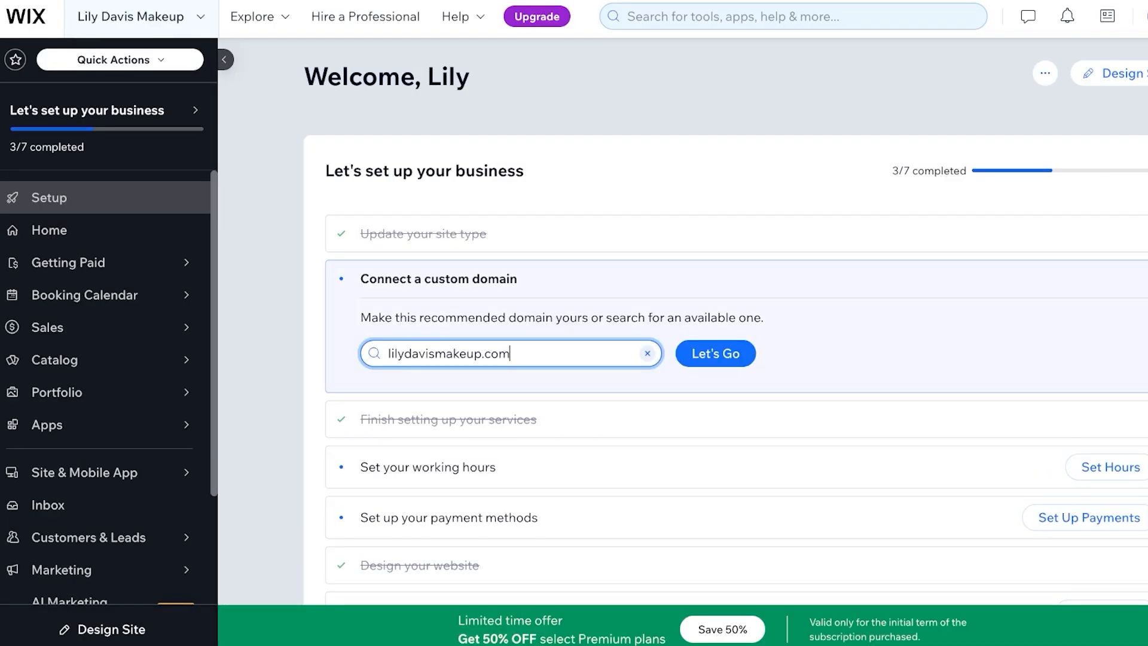
Open Wix Bookings from the site dashboard's managed apps and review its booking services.
{"action": "left_click", "coordinate": [72, 424]}
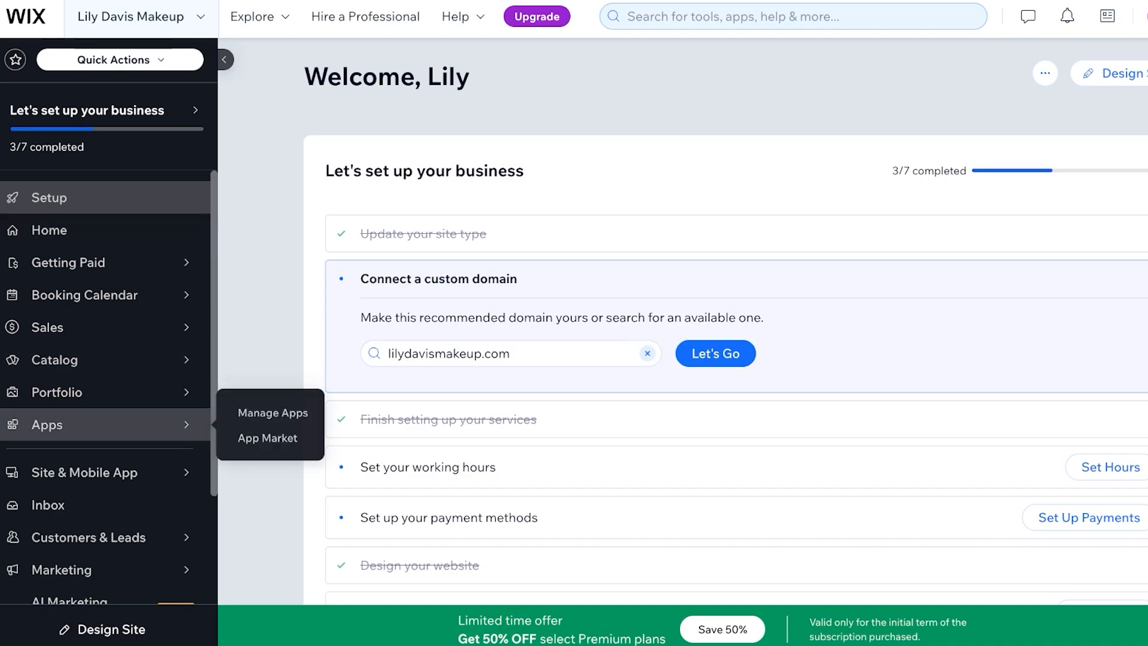
{"action": "left_click", "coordinate": [272, 412]}
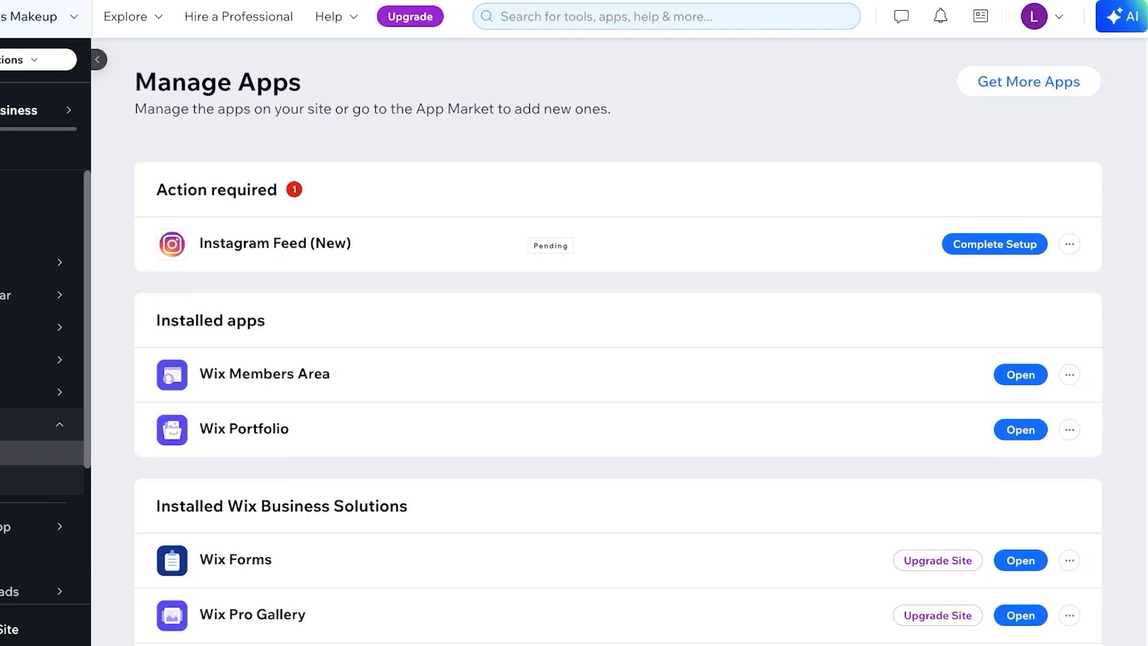
{"action": "scroll", "coordinate": [618, 419], "scroll_direction": "down", "scroll_amount": 3}
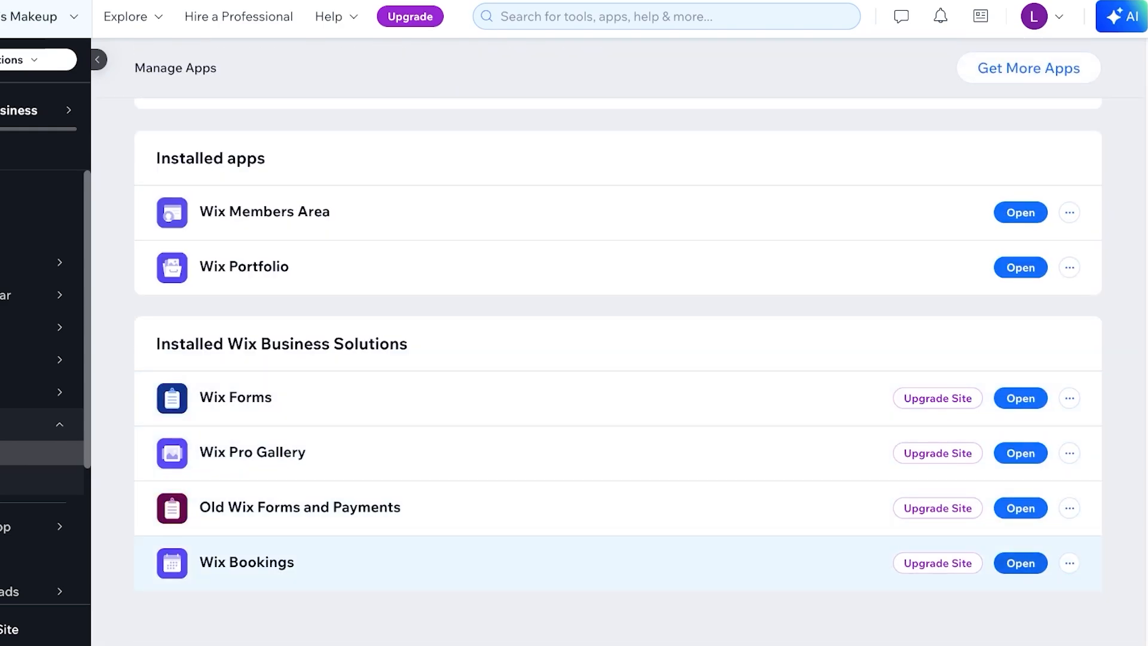
{"action": "left_click", "coordinate": [1020, 563]}
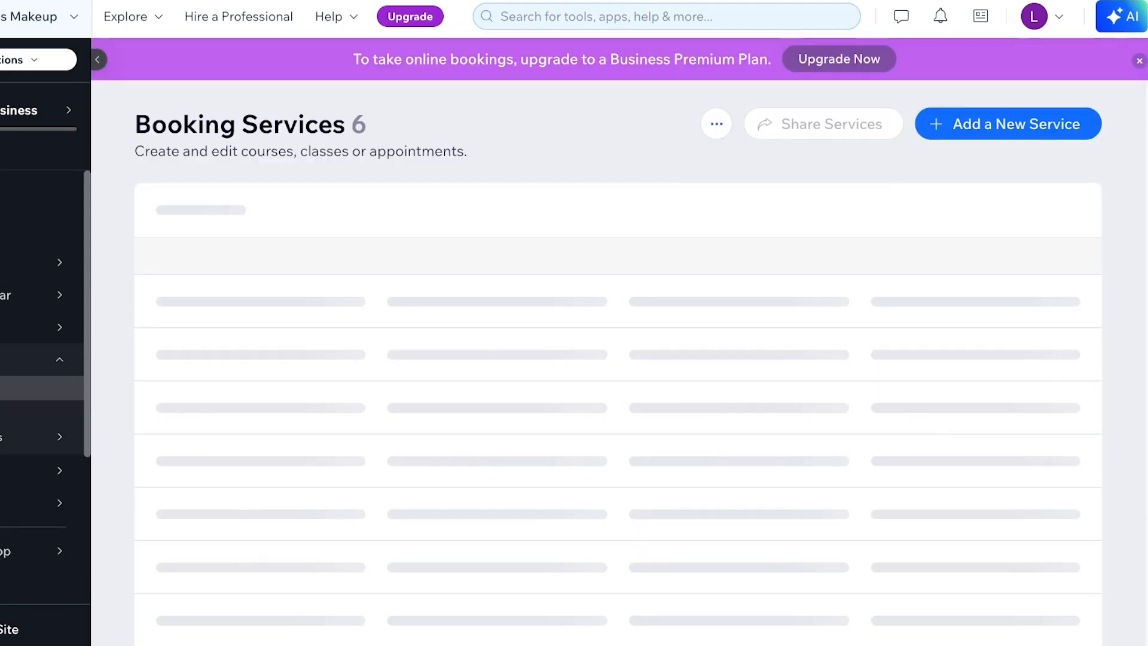
{"action": "scroll", "coordinate": [617, 371], "scroll_direction": "down", "scroll_amount": 3}
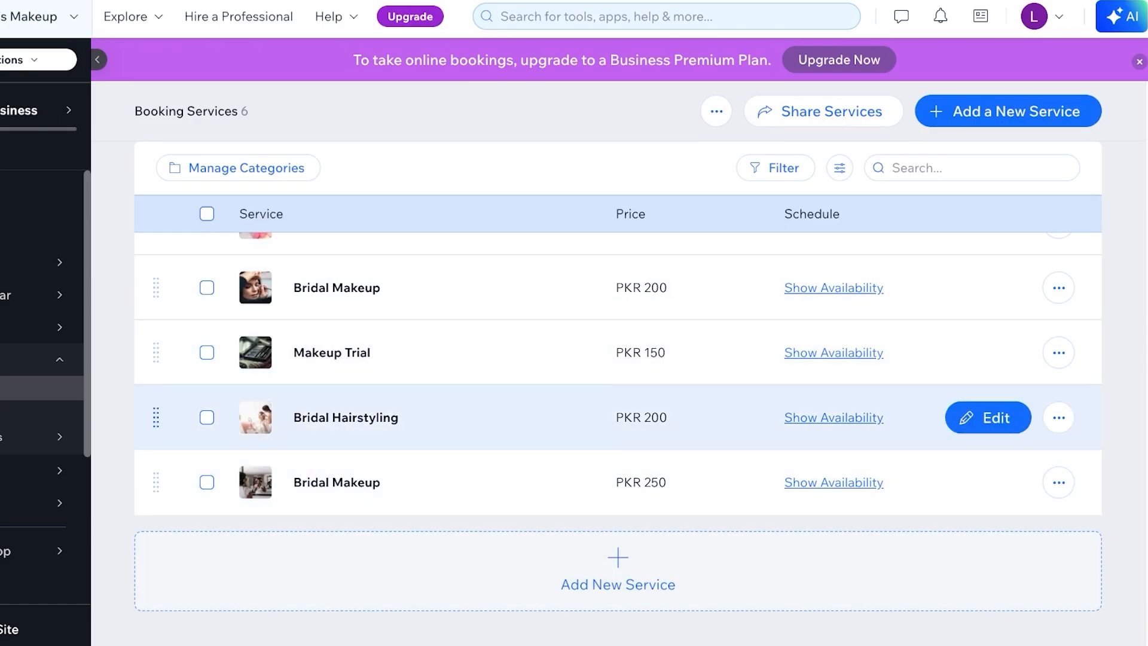
{"action": "scroll", "coordinate": [617, 419], "scroll_direction": "up", "scroll_amount": 3}
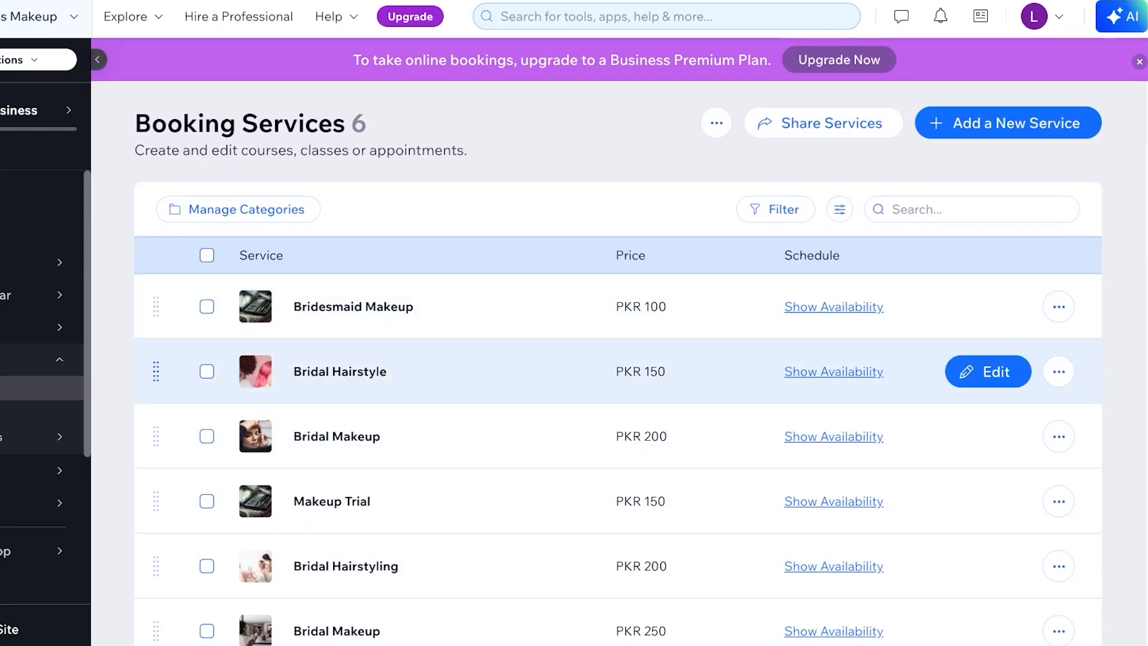
Delete the Bridal Hairstyling service, acknowledging that deleted items can't be recovered.
{"action": "scroll", "coordinate": [618, 359], "scroll_direction": "down", "scroll_amount": 1}
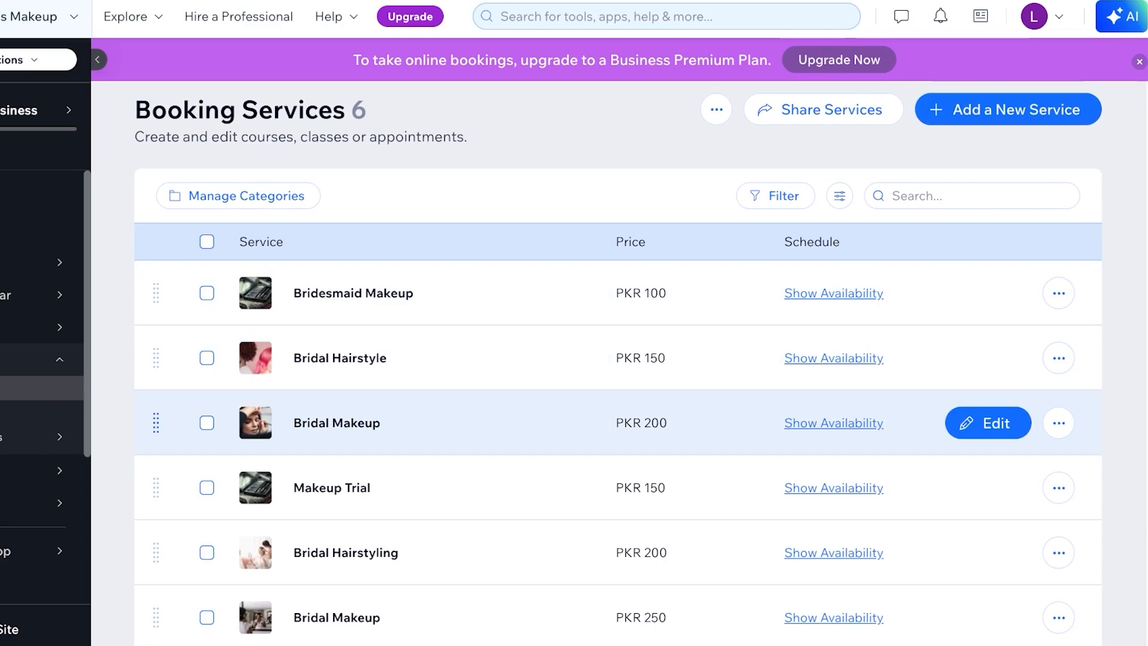
{"action": "scroll", "coordinate": [617, 452], "scroll_direction": "down", "scroll_amount": 1}
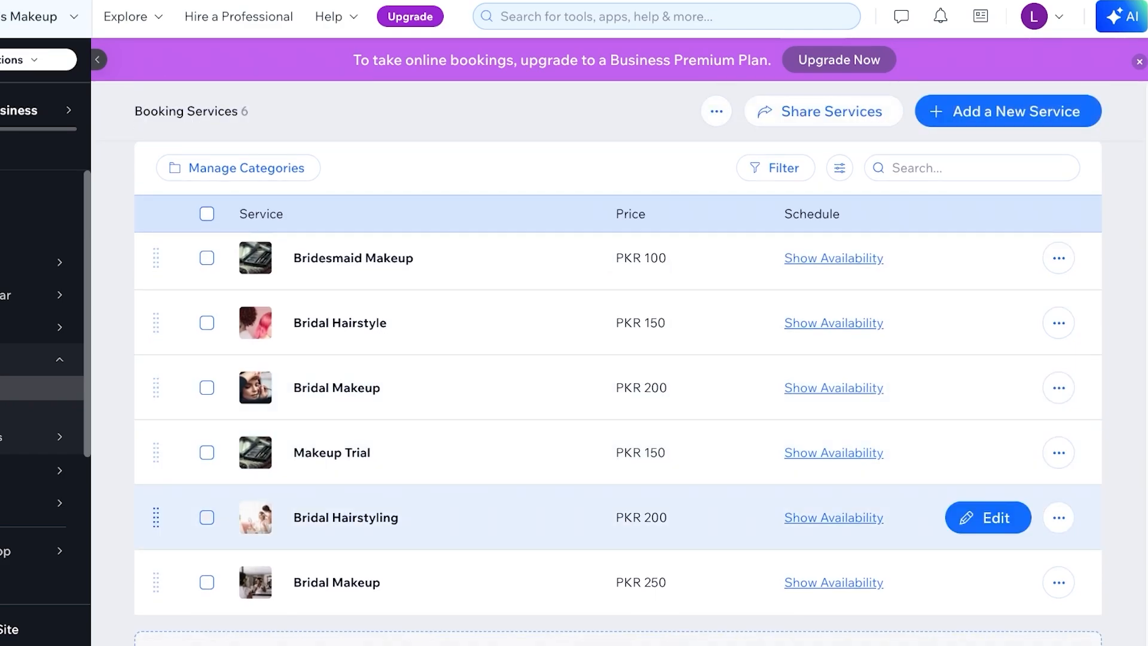
{"action": "left_click", "coordinate": [207, 517]}
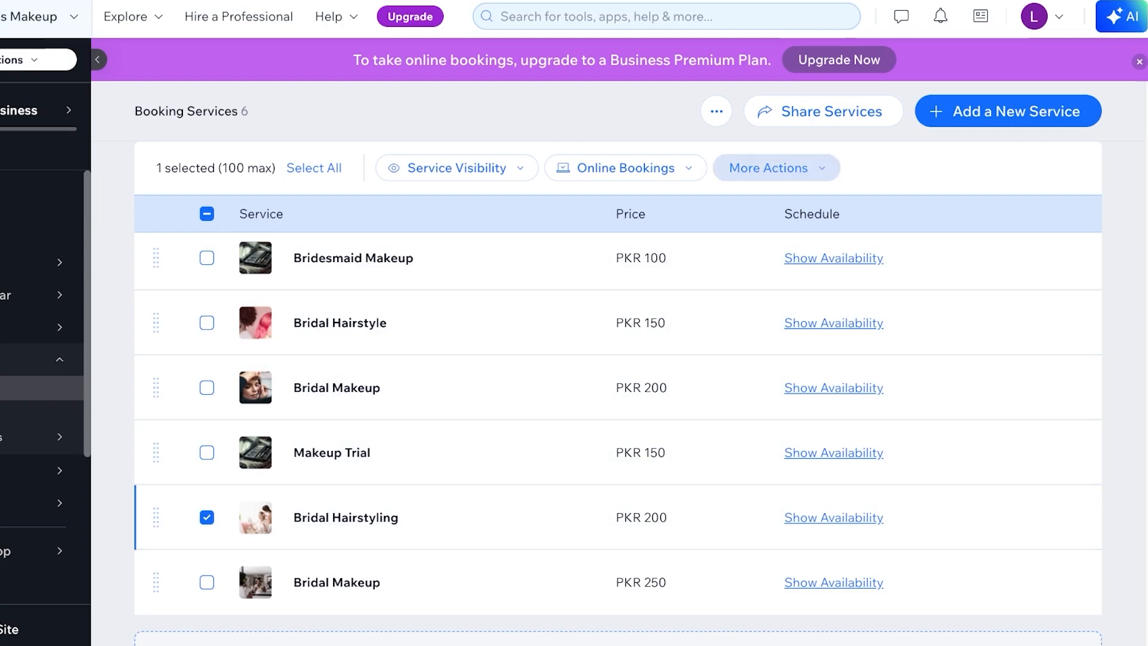
{"action": "left_click", "coordinate": [769, 168]}
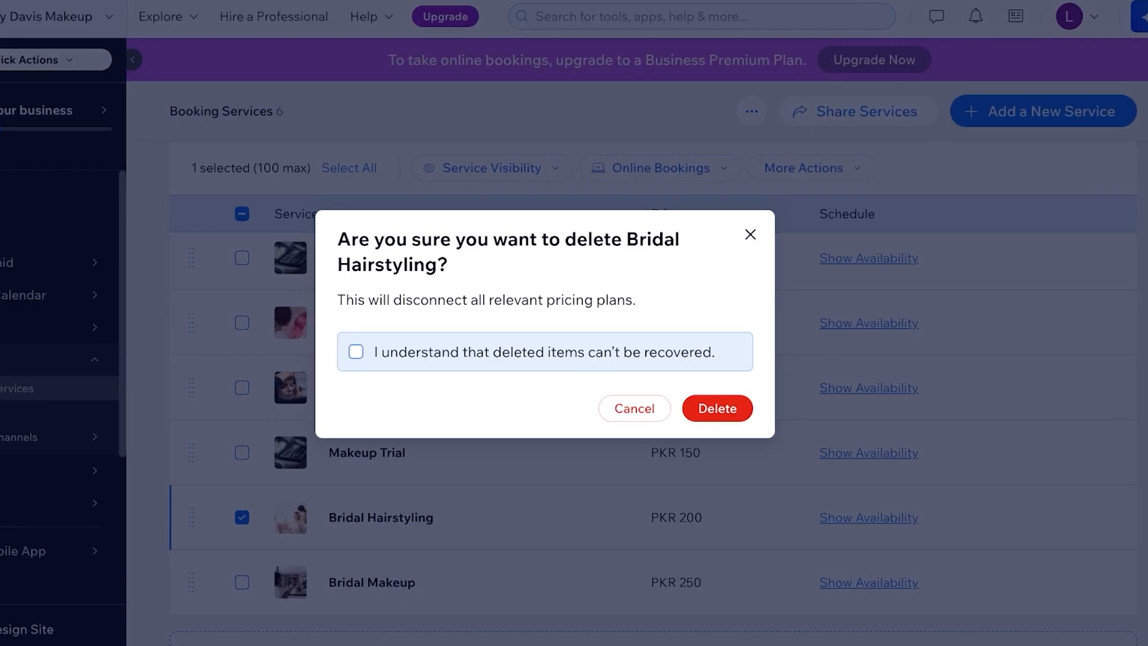
{"action": "left_click", "coordinate": [321, 351]}
{"action": "left_click", "coordinate": [685, 409]}
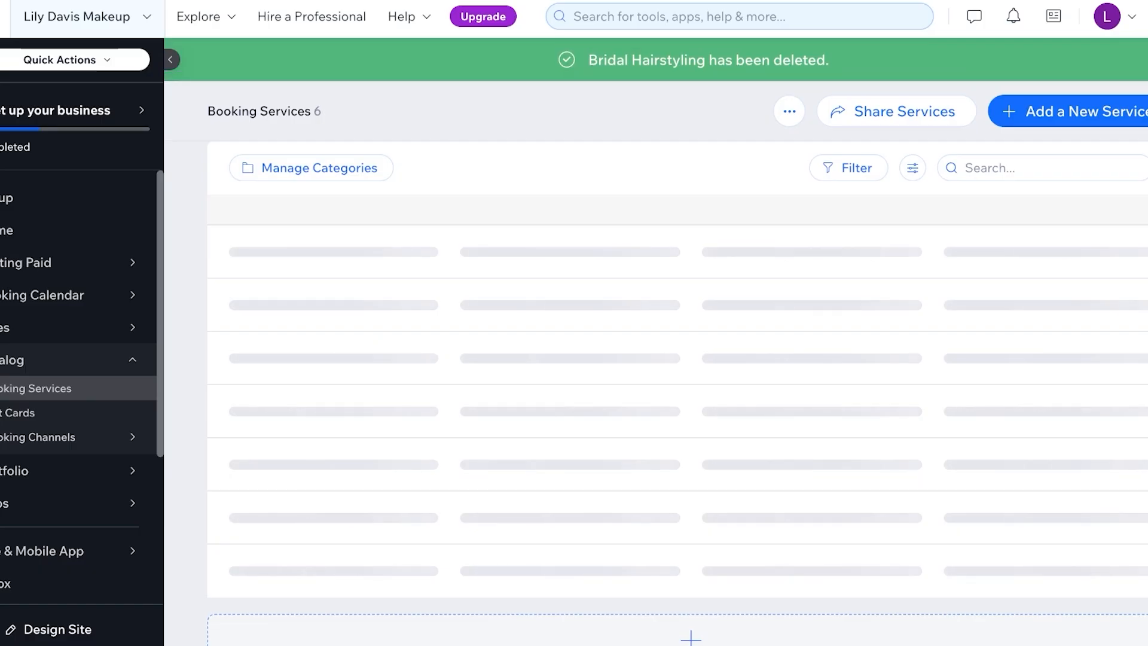
Delete the PKR 250 Bridal Makeup service, acknowledging that deleted items can't be recovered.
{"action": "left_click", "coordinate": [279, 517]}
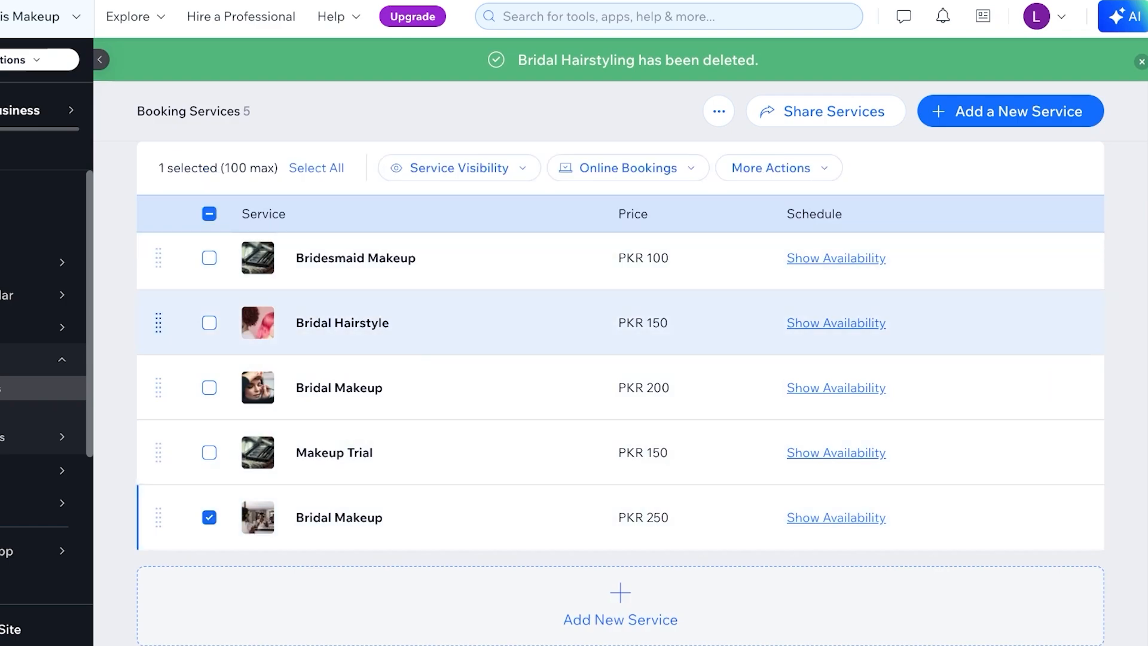
{"action": "left_click", "coordinate": [771, 168]}
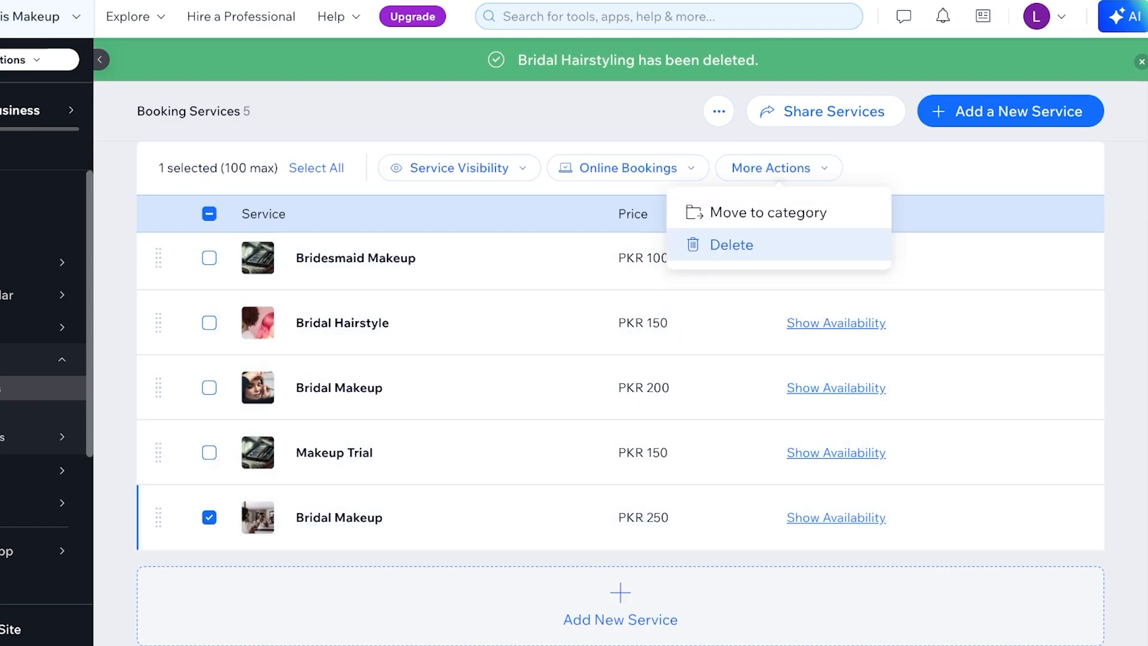
{"action": "left_click", "coordinate": [731, 244]}
{"action": "left_click", "coordinate": [323, 351]}
{"action": "left_click", "coordinate": [688, 408]}
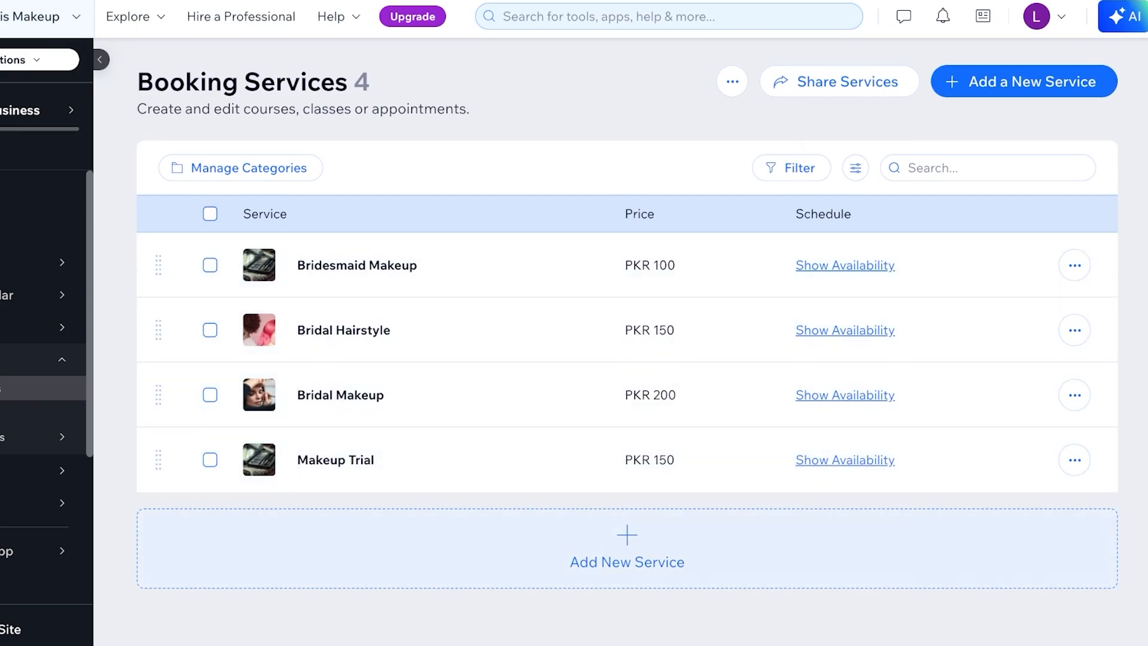
Start adding a new booking service and examine the suggested Appointment, Class and Course templates.
{"action": "left_click", "coordinate": [627, 547]}
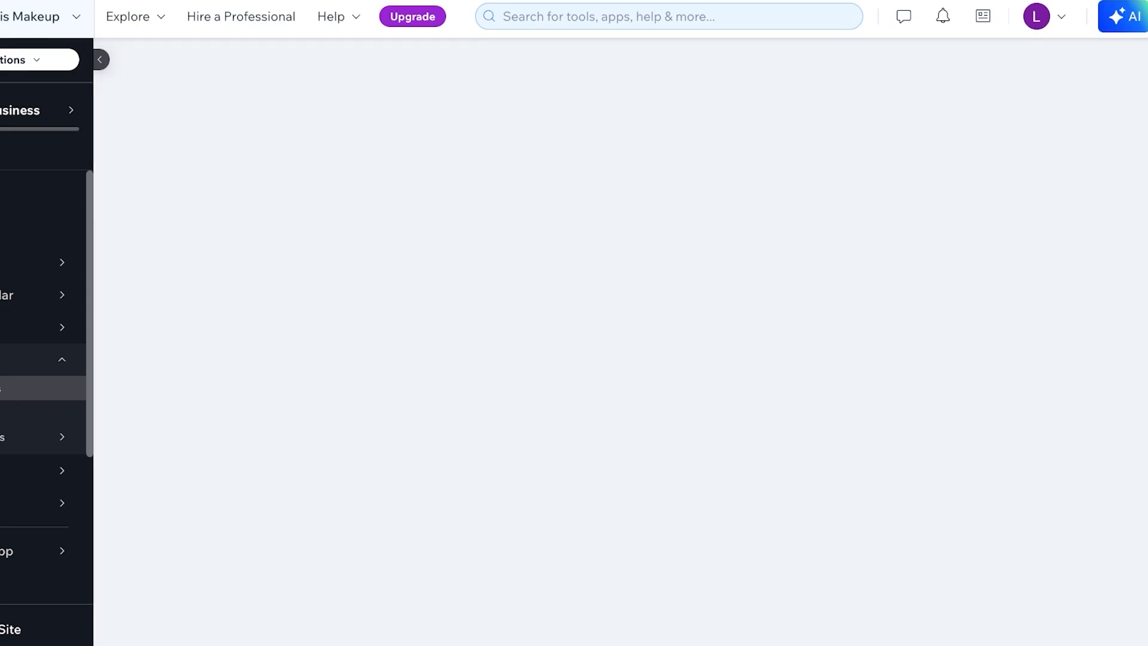
{"action": "scroll", "coordinate": [574, 341], "scroll_direction": "down", "scroll_amount": 4}
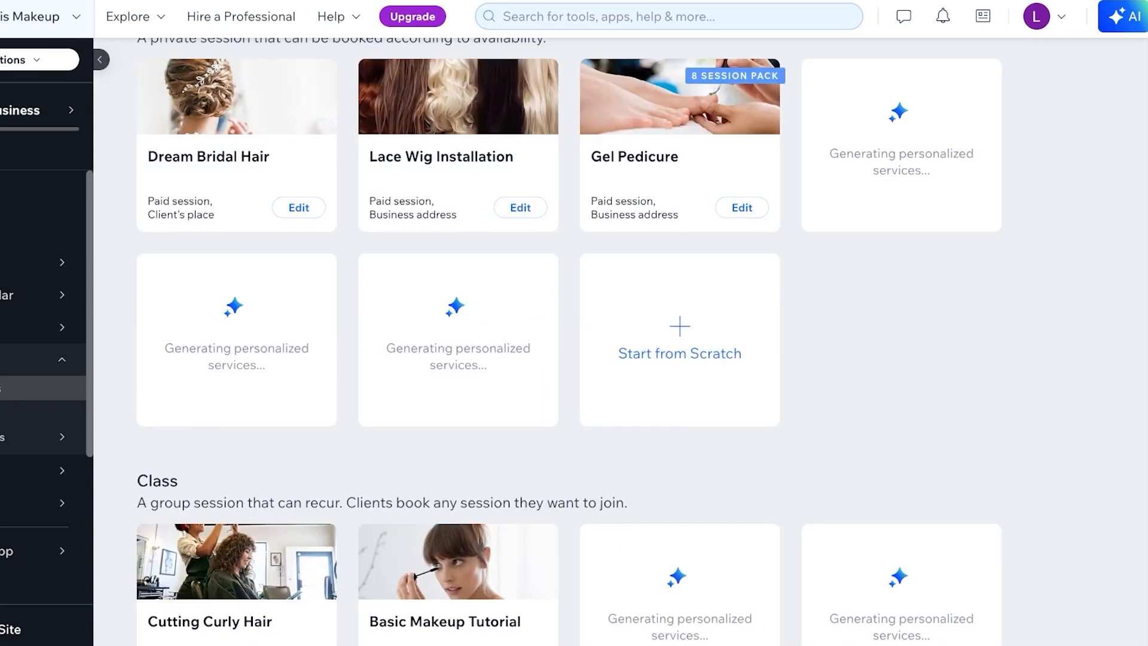
{"action": "scroll", "coordinate": [575, 341], "scroll_direction": "up", "scroll_amount": 4}
{"action": "scroll", "coordinate": [574, 341], "scroll_direction": "down", "scroll_amount": 6}
{"action": "scroll", "coordinate": [574, 340], "scroll_direction": "up", "scroll_amount": 2}
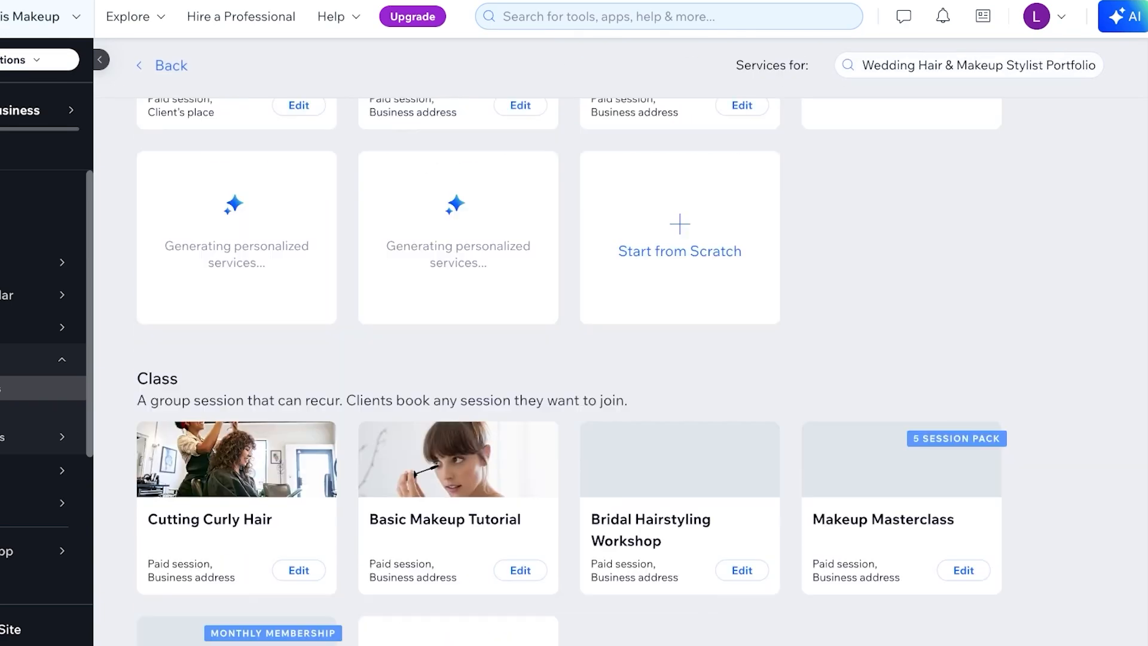
{"action": "scroll", "coordinate": [299, 299], "scroll_direction": "up", "scroll_amount": 4}
{"action": "scroll", "coordinate": [458, 269], "scroll_direction": "down", "scroll_amount": 8}
{"action": "scroll", "coordinate": [458, 269], "scroll_direction": "up", "scroll_amount": 3}
{"action": "scroll", "coordinate": [622, 359], "scroll_direction": "down", "scroll_amount": 9}
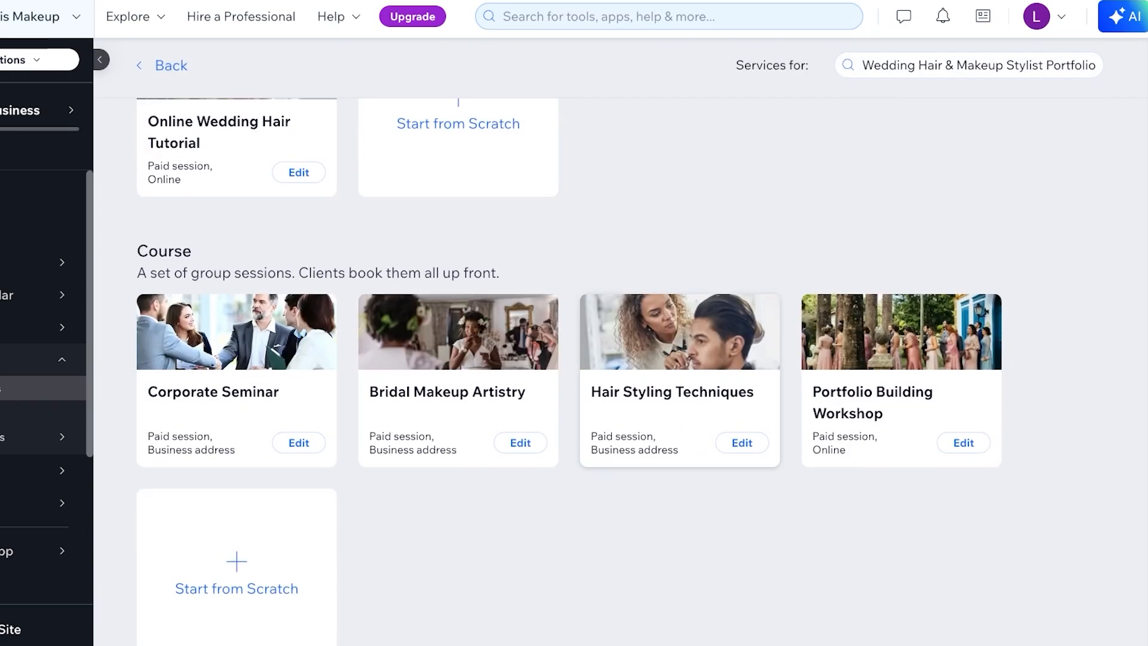
{"action": "scroll", "coordinate": [680, 359], "scroll_direction": "up", "scroll_amount": 10}
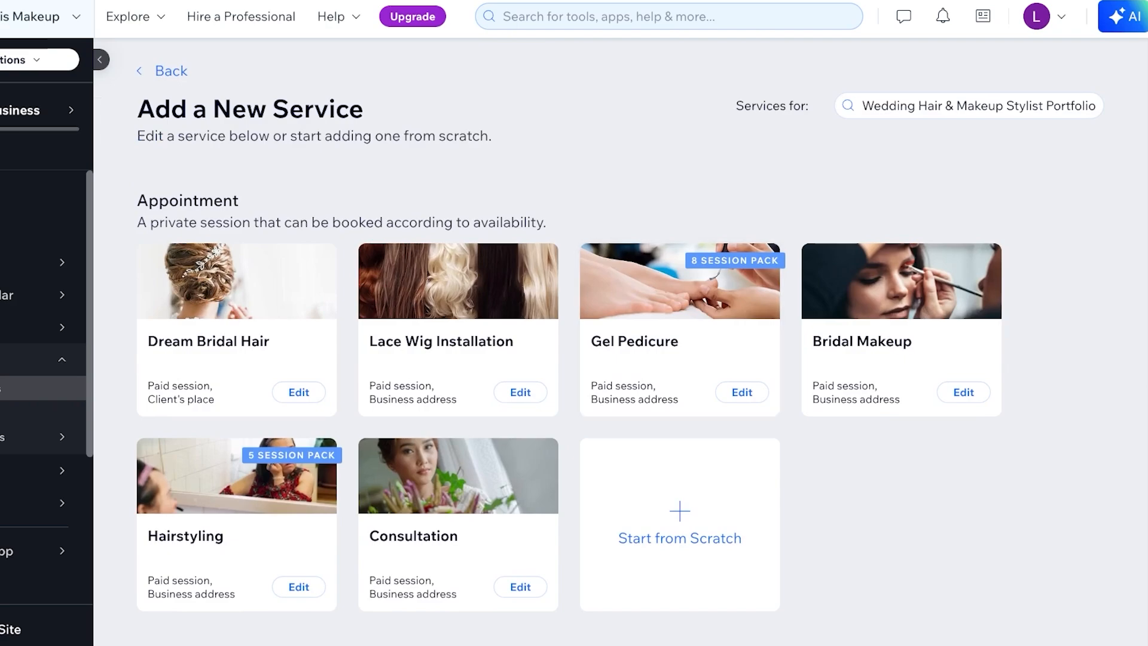
{"action": "scroll", "coordinate": [574, 359], "scroll_direction": "down", "scroll_amount": 3}
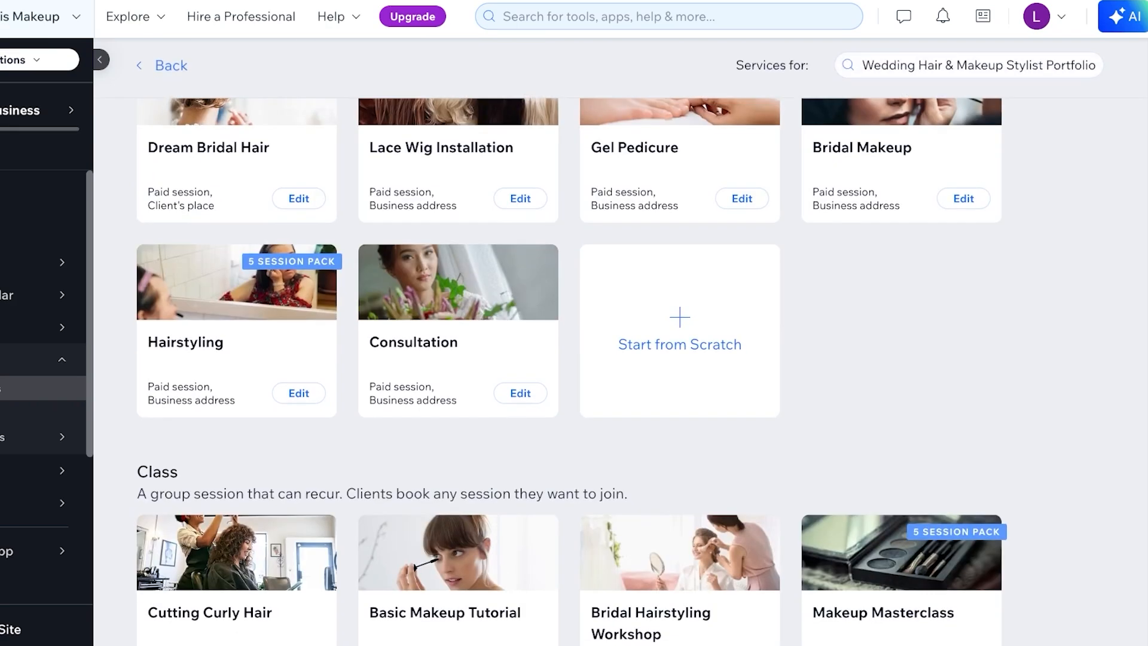
{"action": "scroll", "coordinate": [574, 359], "scroll_direction": "up", "scroll_amount": 3}
{"action": "scroll", "coordinate": [574, 359], "scroll_direction": "down", "scroll_amount": 8}
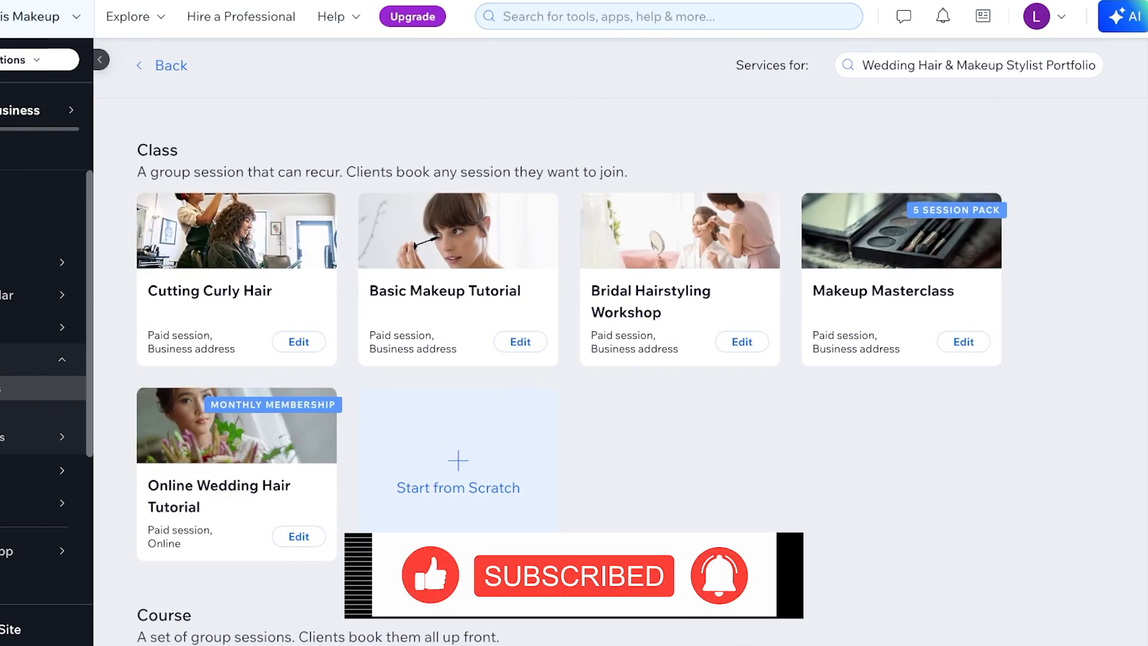
{"action": "scroll", "coordinate": [574, 359], "scroll_direction": "down", "scroll_amount": 7}
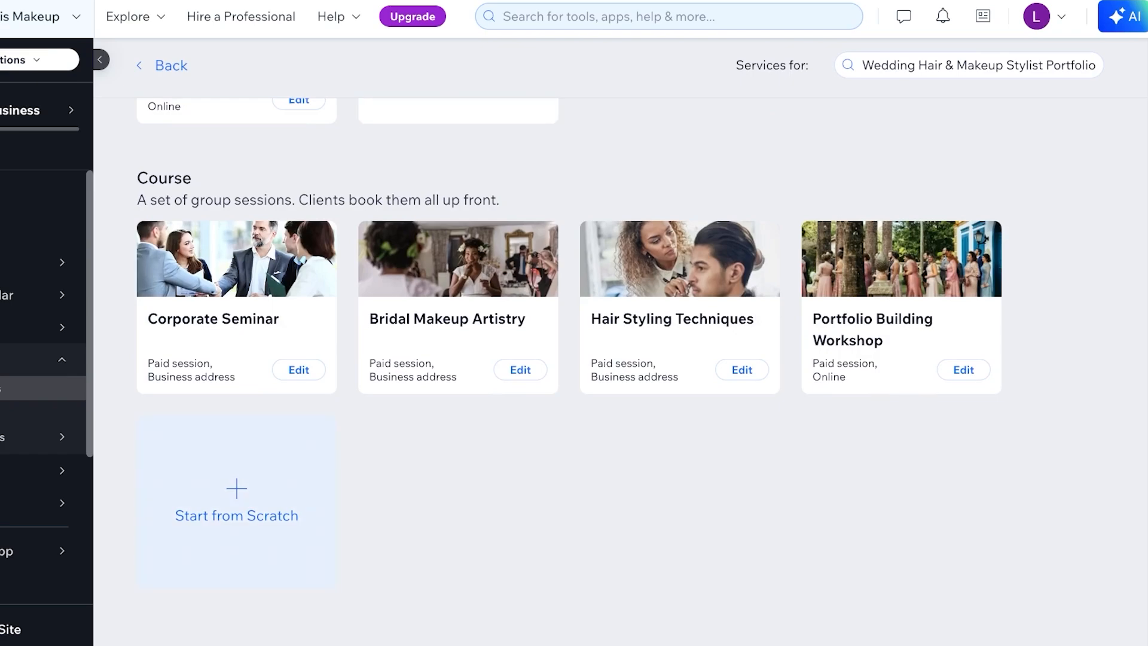
Create an appointment service from scratch and name it Party Makeup.
{"action": "scroll", "coordinate": [574, 358], "scroll_direction": "up", "scroll_amount": 12}
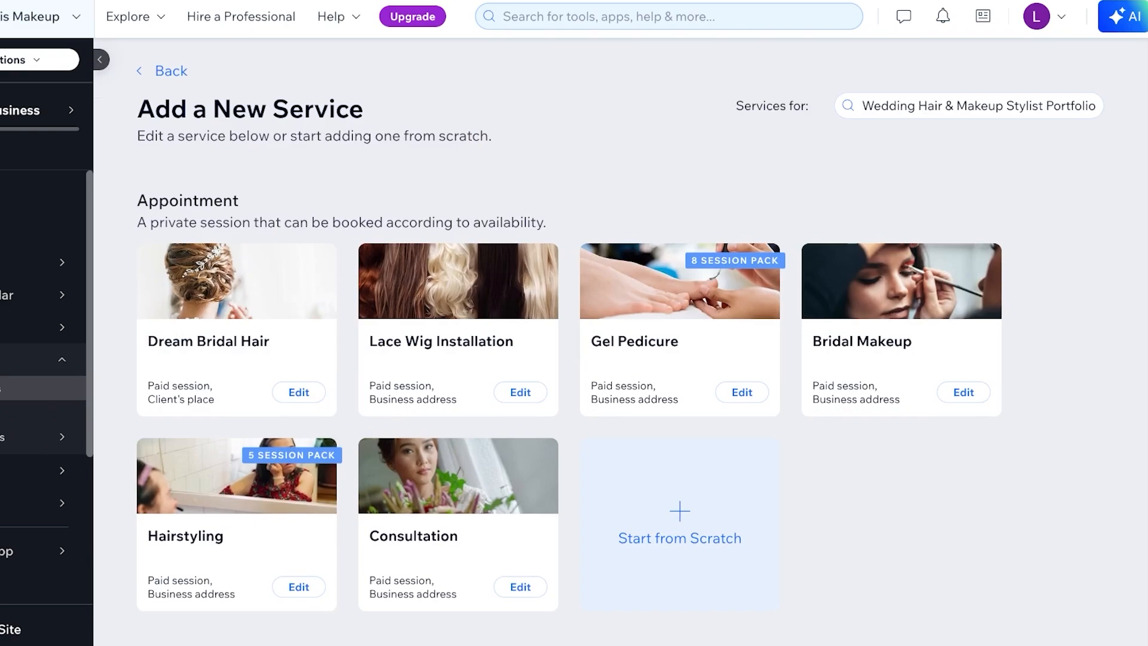
{"action": "scroll", "coordinate": [621, 359], "scroll_direction": "down", "scroll_amount": 1}
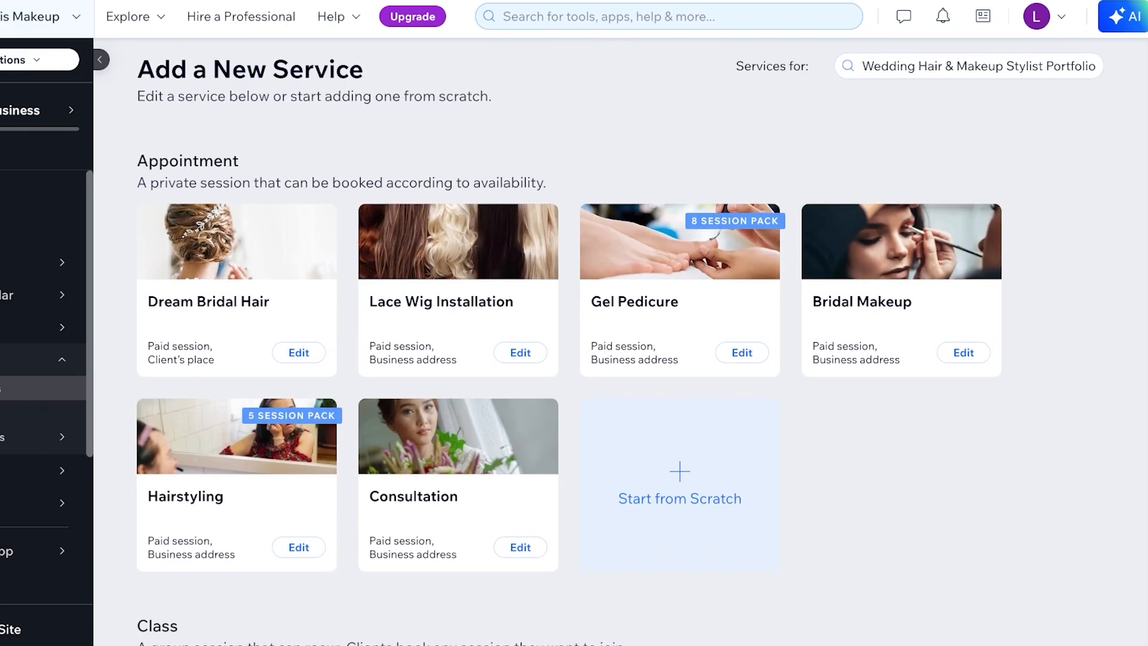
{"action": "left_click", "coordinate": [680, 484]}
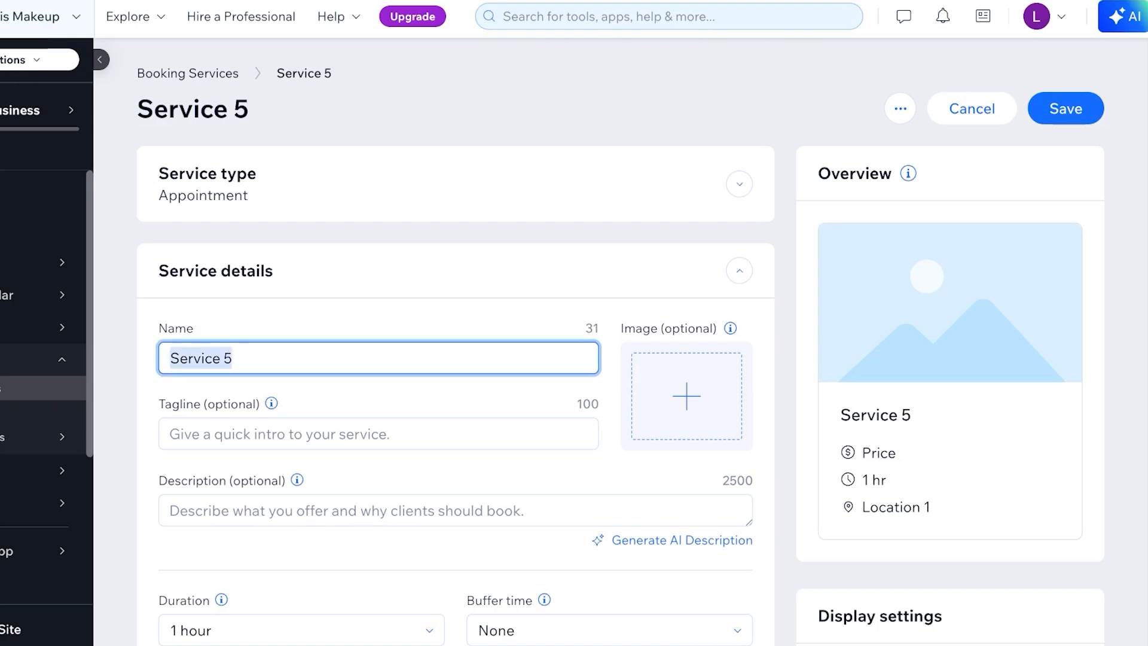
{"action": "type", "text": "Party Makeup"}
Set the new service's duration to 2 hours and open its buffer time choices.
{"action": "scroll", "coordinate": [454, 358], "scroll_direction": "down", "scroll_amount": 1}
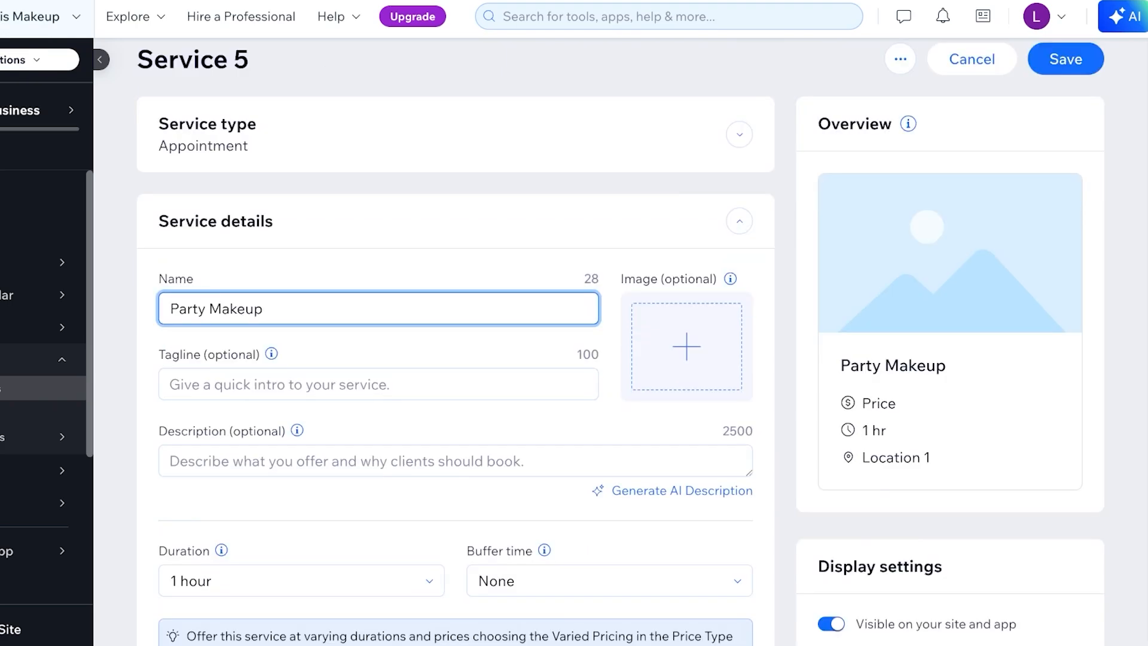
{"action": "scroll", "coordinate": [299, 205], "scroll_direction": "down", "scroll_amount": 6}
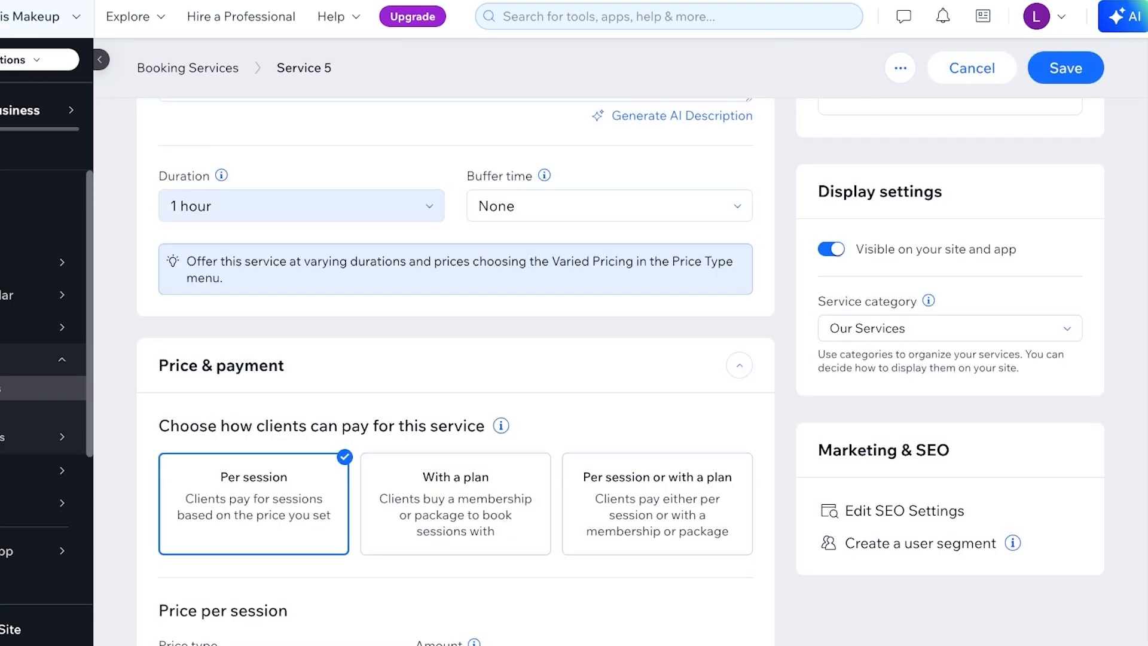
{"action": "left_click", "coordinate": [301, 206]}
{"action": "scroll", "coordinate": [296, 287], "scroll_direction": "down", "scroll_amount": 2}
{"action": "left_click", "coordinate": [296, 284]}
{"action": "left_click", "coordinate": [609, 205]}
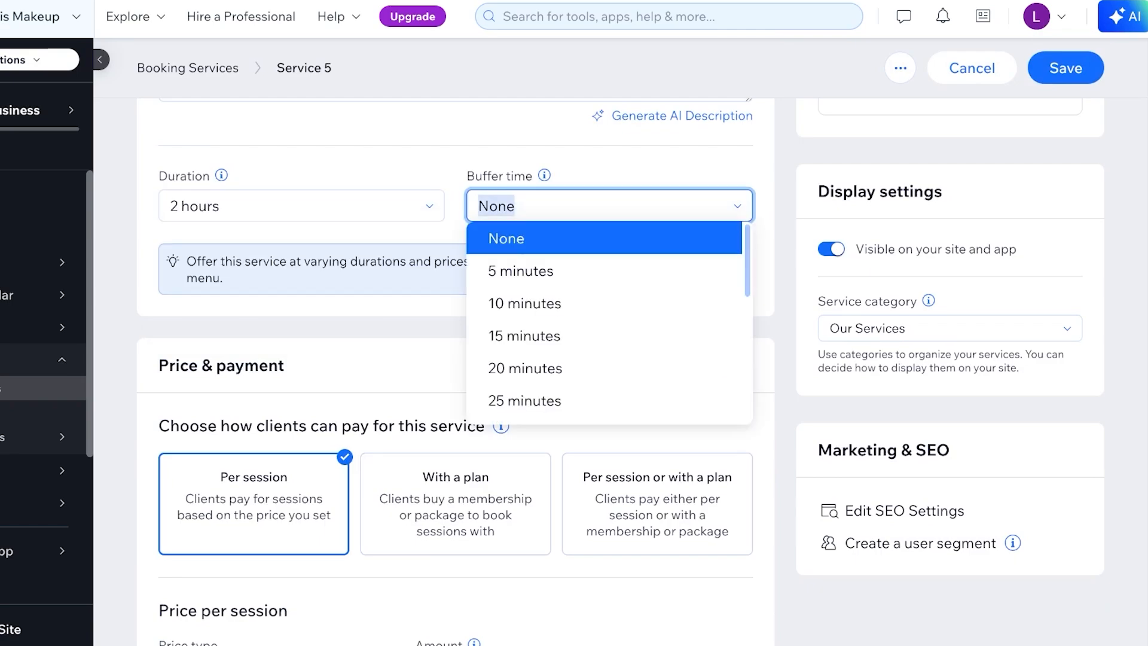
Extend the service's name to Party Makeup & Hair.
{"action": "scroll", "coordinate": [455, 359], "scroll_direction": "up", "scroll_amount": 7}
{"action": "left_click", "coordinate": [378, 358]}
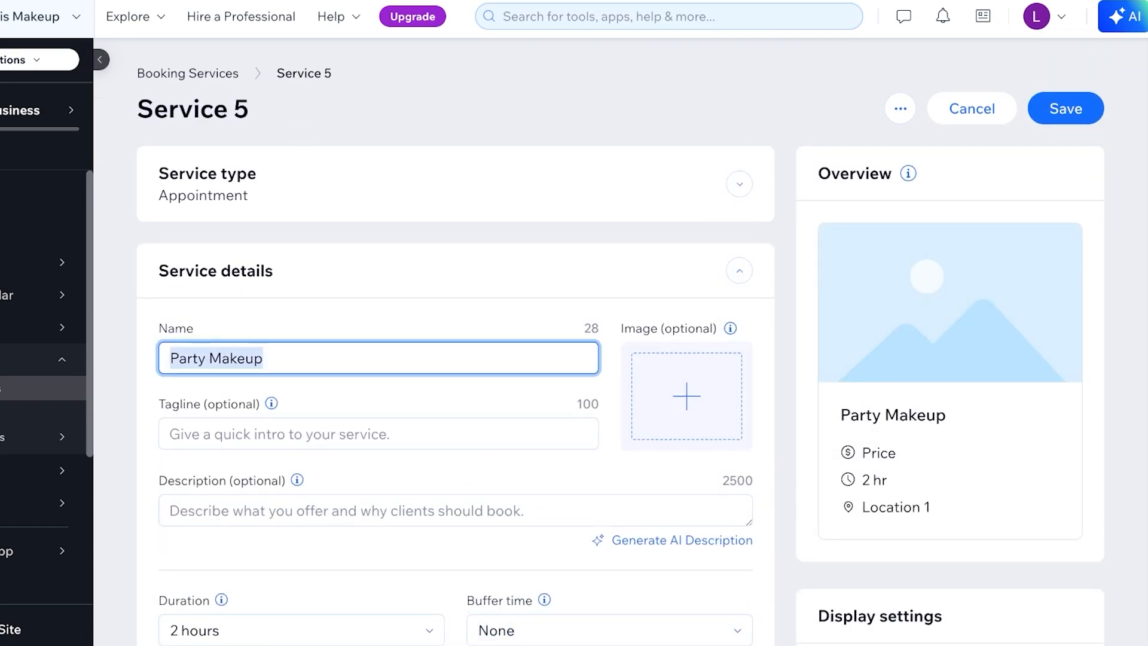
{"action": "left_click", "coordinate": [263, 358]}
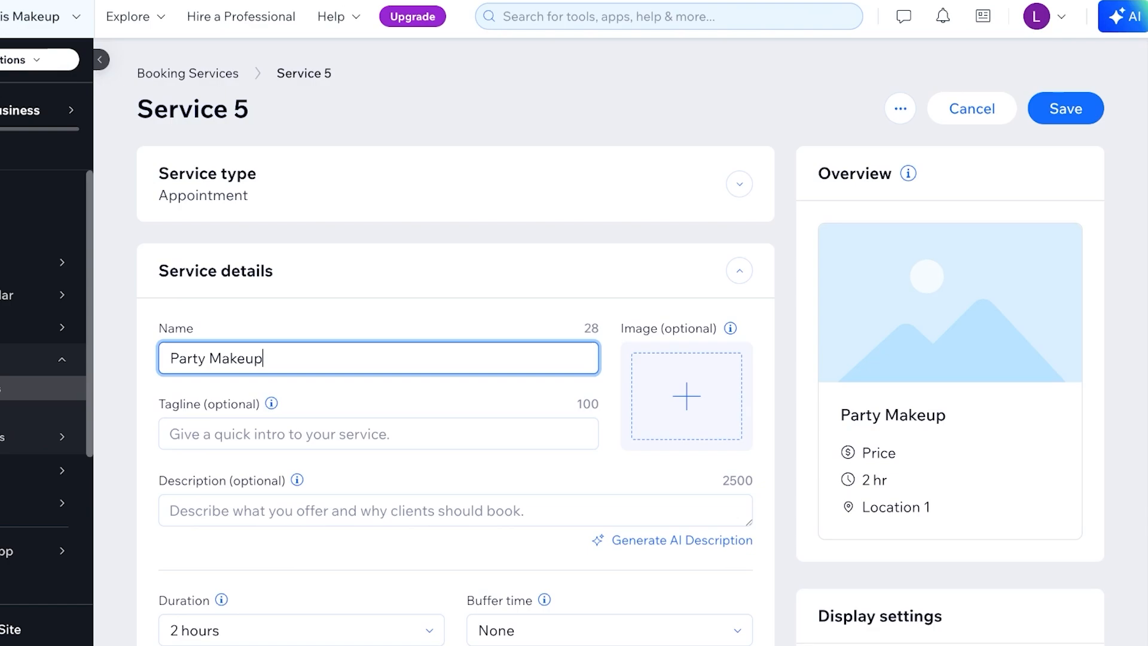
{"action": "type", "text": "& Hair"}
Set the service's buffer time to 20 minutes.
{"action": "scroll", "coordinate": [610, 366], "scroll_direction": "down", "scroll_amount": 4}
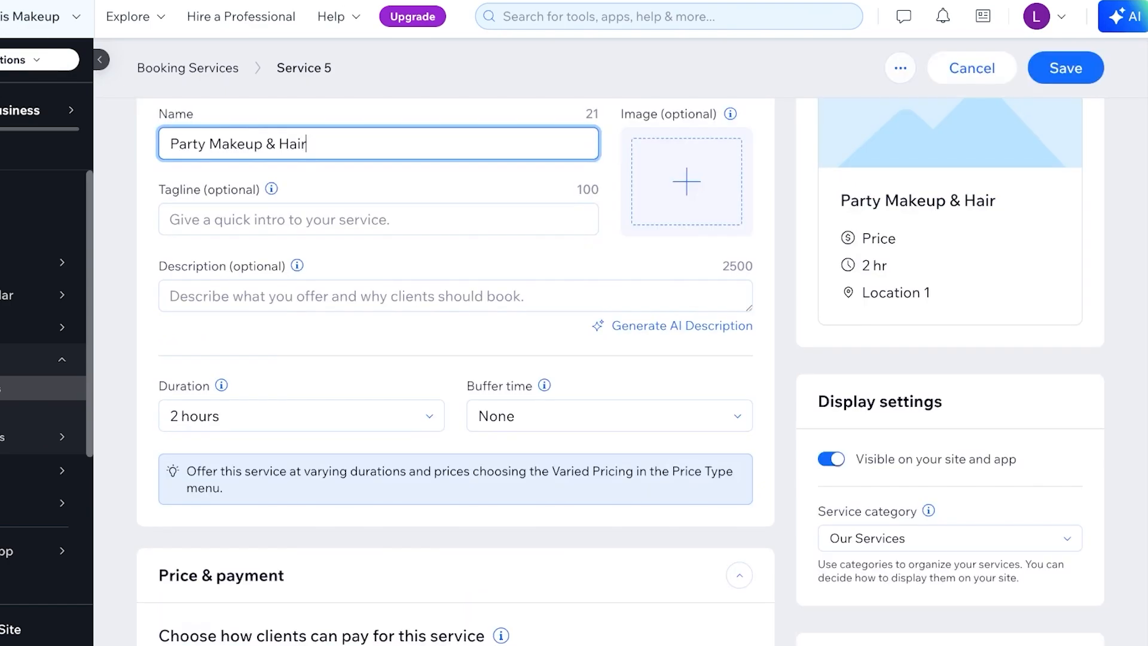
{"action": "left_click", "coordinate": [610, 366]}
{"action": "left_click", "coordinate": [604, 430]}
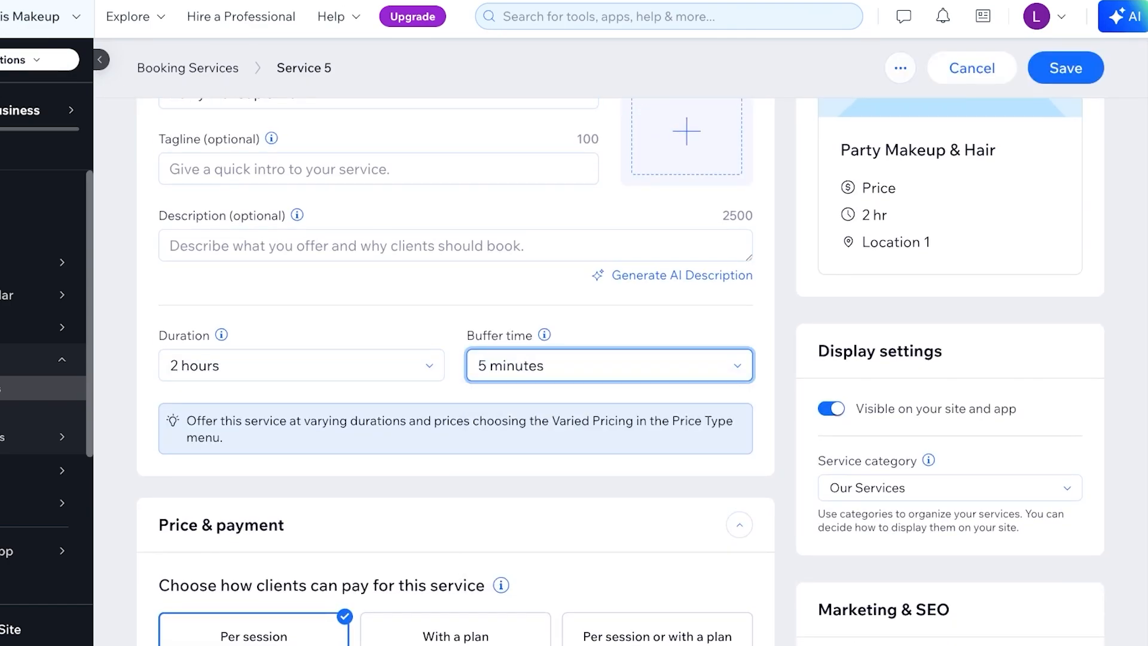
{"action": "left_click", "coordinate": [610, 366]}
{"action": "left_click", "coordinate": [604, 463]}
{"action": "left_click", "coordinate": [610, 365]}
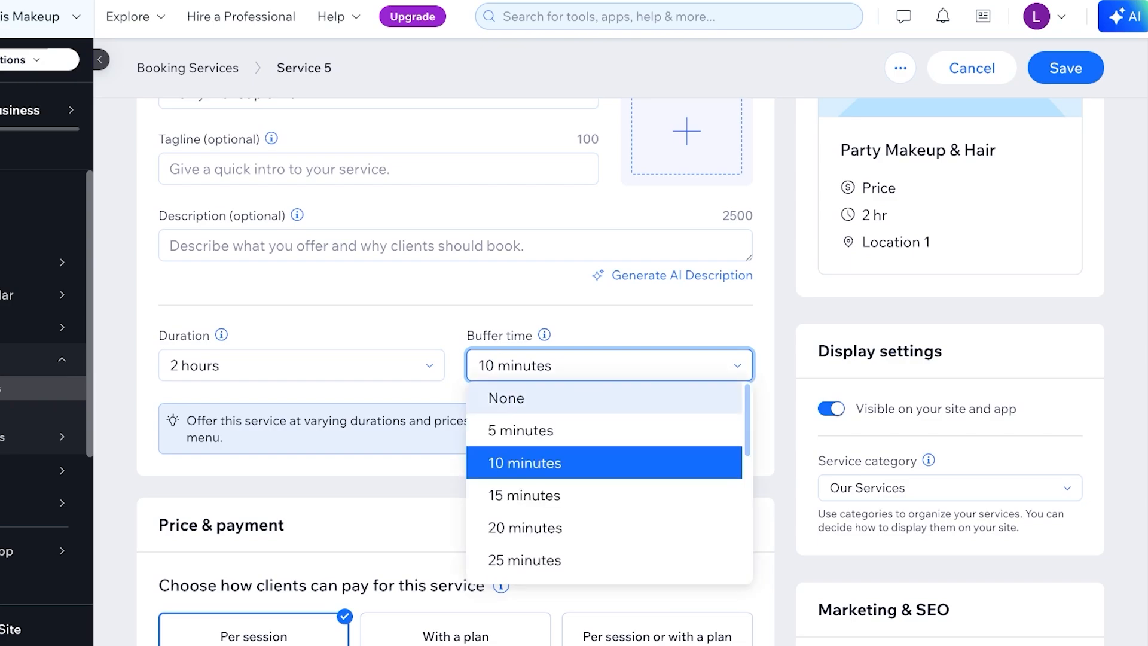
{"action": "left_click", "coordinate": [604, 525]}
{"action": "scroll", "coordinate": [610, 335], "scroll_direction": "down", "scroll_amount": 1}
{"action": "scroll", "coordinate": [610, 335], "scroll_direction": "down", "scroll_amount": 4}
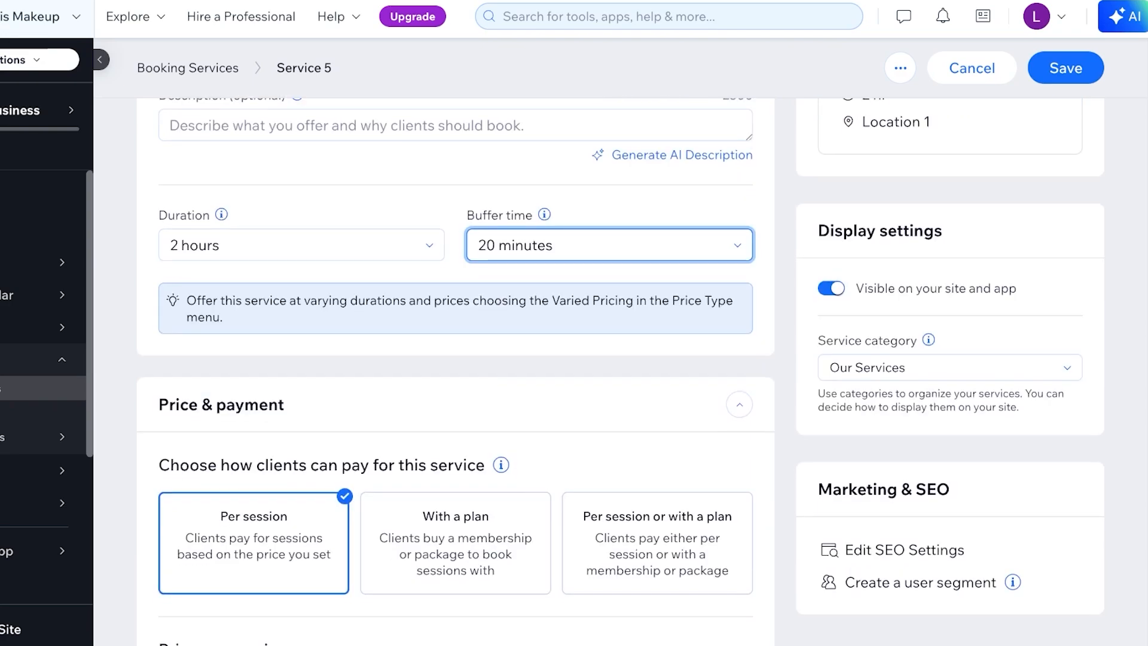
{"action": "left_click", "coordinate": [740, 258]}
{"action": "scroll", "coordinate": [739, 263], "scroll_direction": "down", "scroll_amount": 3}
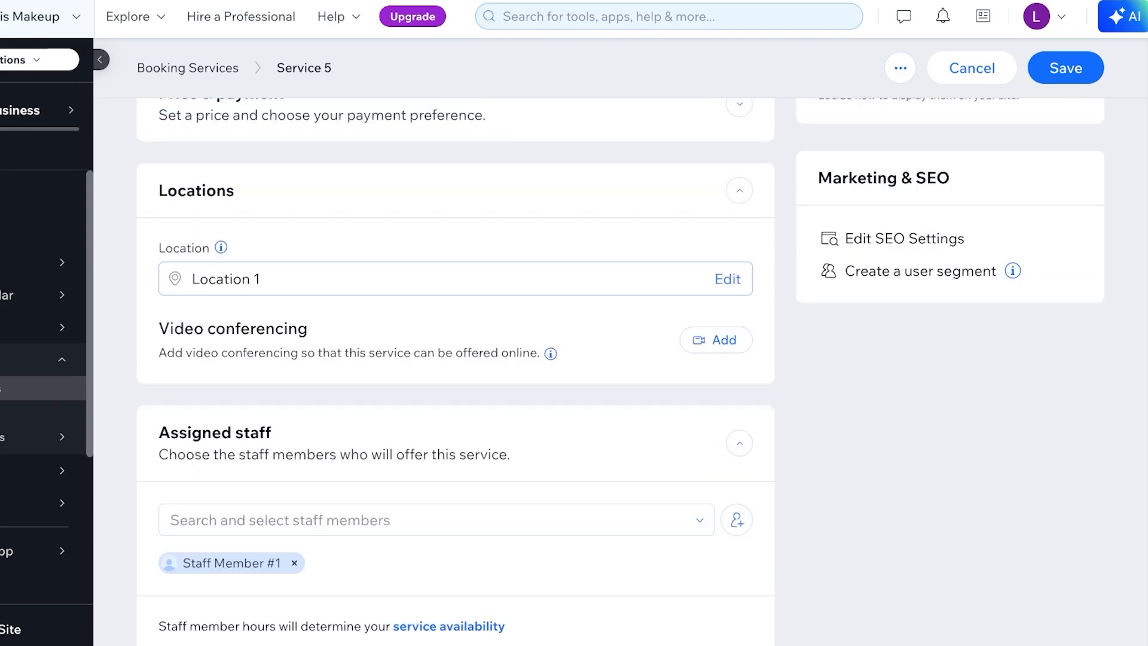
{"action": "scroll", "coordinate": [740, 263], "scroll_direction": "up", "scroll_amount": 3}
{"action": "left_click", "coordinate": [739, 278]}
Set the fixed price per session to Rs 150.
{"action": "scroll", "coordinate": [621, 371], "scroll_direction": "down", "scroll_amount": 1}
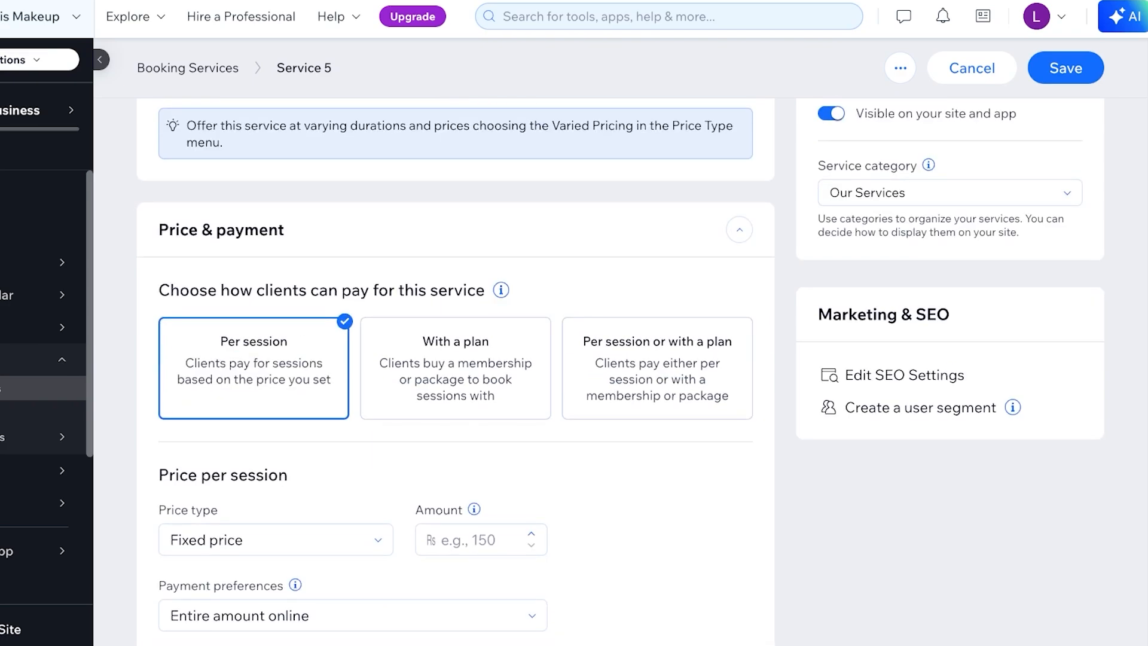
{"action": "scroll", "coordinate": [455, 371], "scroll_direction": "down", "scroll_amount": 3}
{"action": "left_click", "coordinate": [472, 388]}
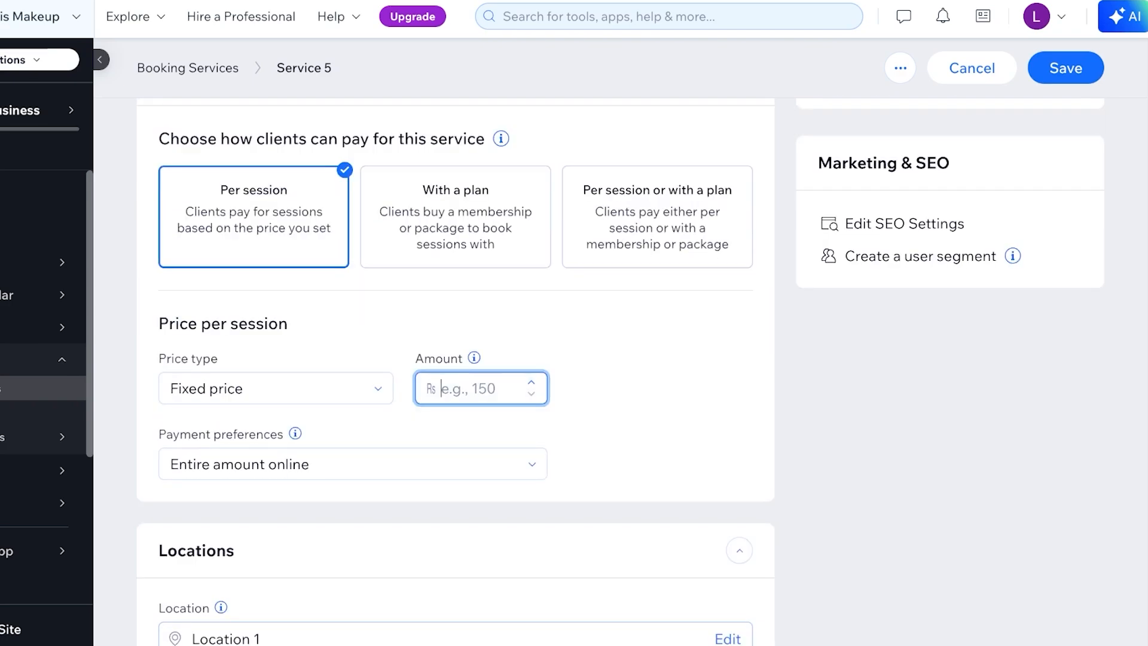
{"action": "type", "text": "150"}
Set the payment preference to Online deposit and the rest in person, with a deposit of Rs 50.
{"action": "left_click", "coordinate": [353, 464]}
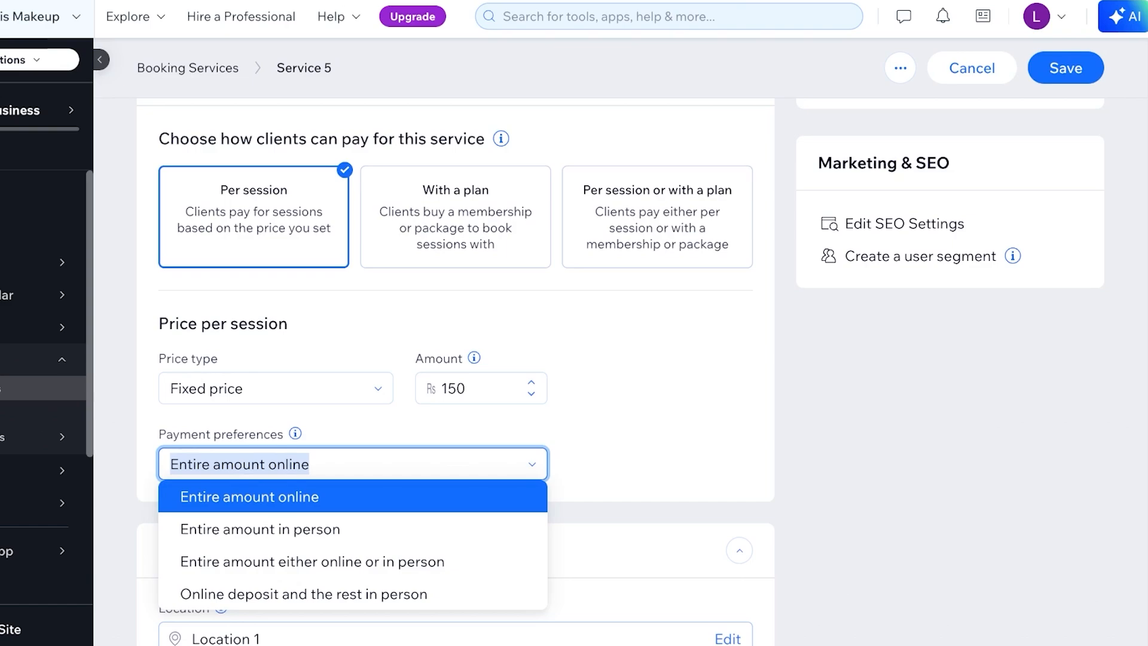
{"action": "scroll", "coordinate": [352, 530], "scroll_direction": "up", "scroll_amount": 1}
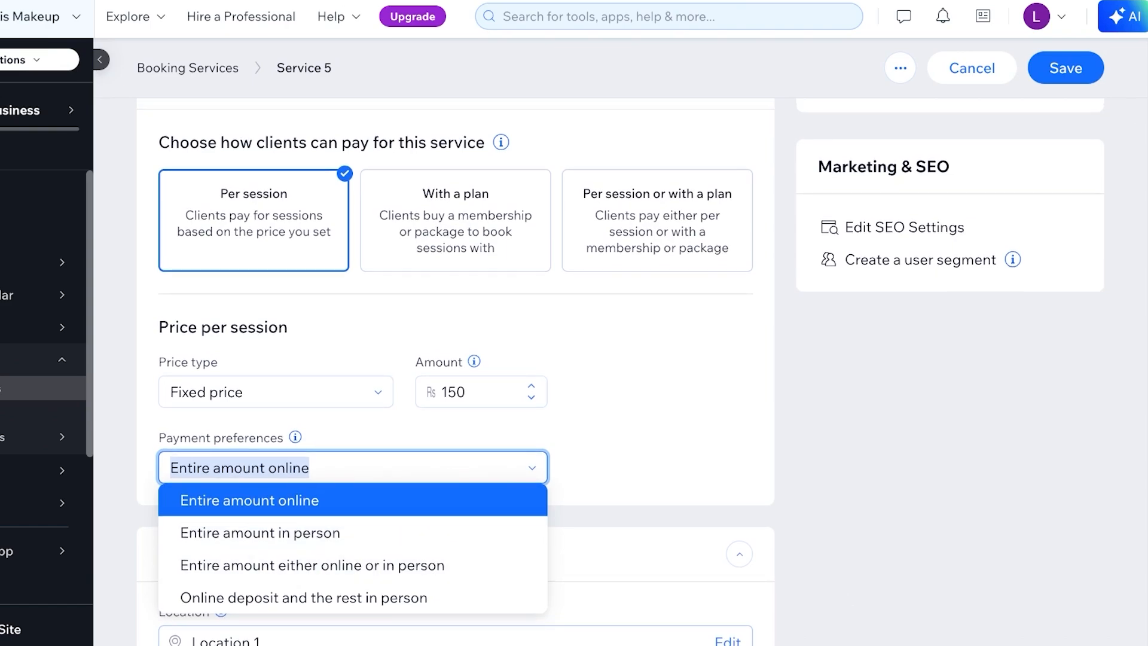
{"action": "left_click", "coordinate": [304, 598]}
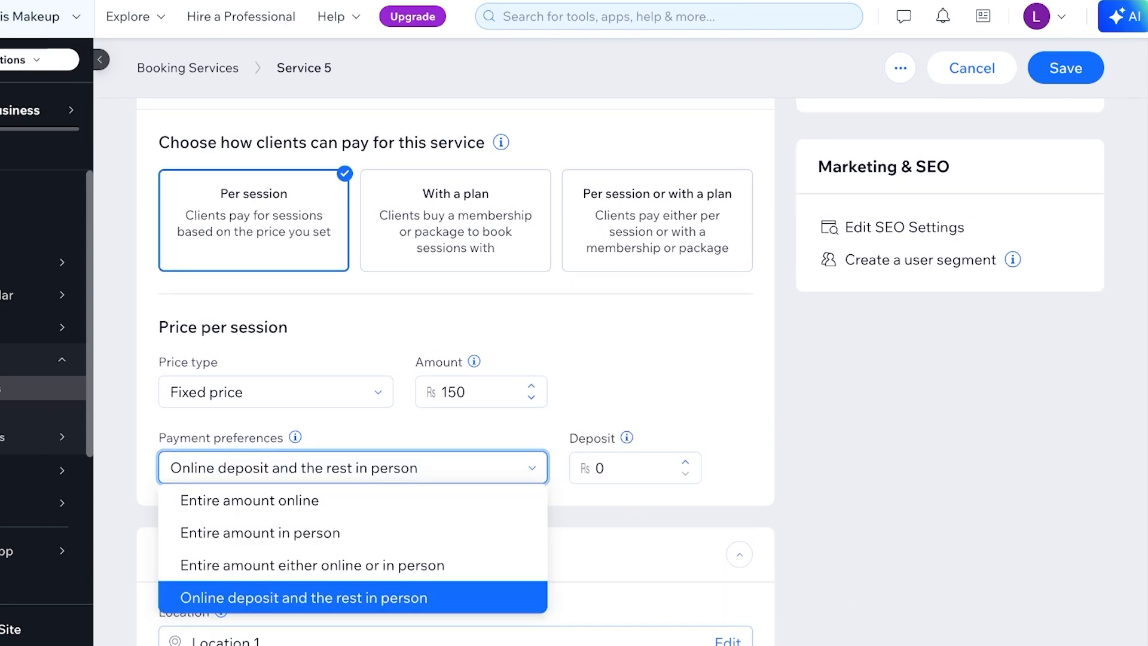
{"action": "left_click", "coordinate": [604, 469]}
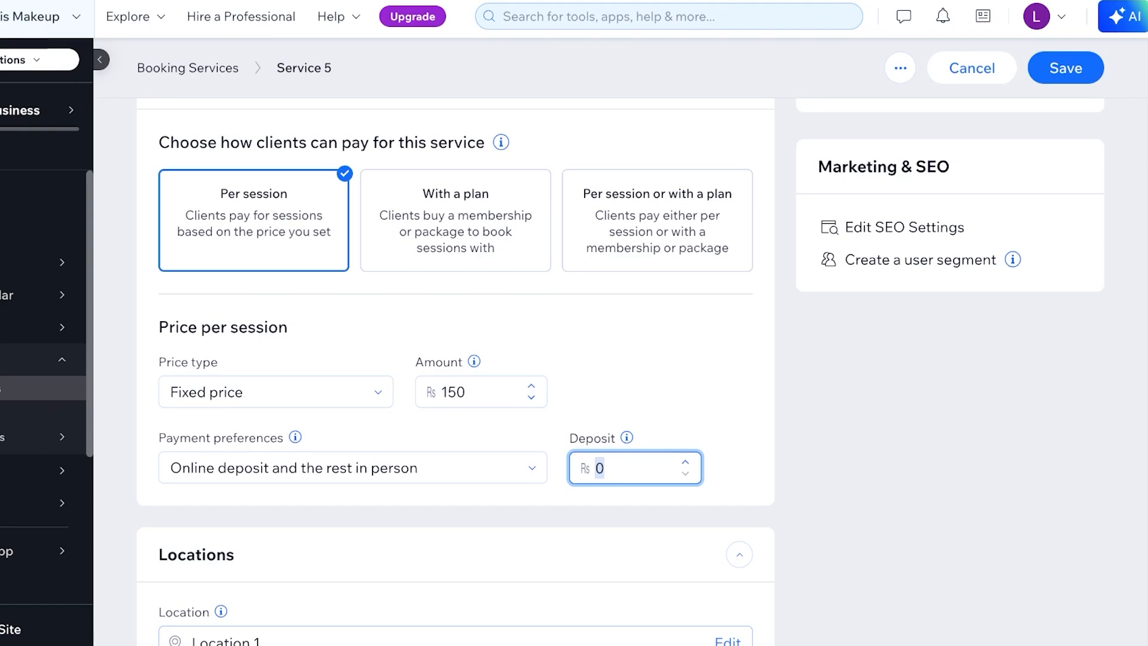
{"action": "type", "text": "10"}
{"action": "key", "text": "BackSpace"}
{"action": "key", "text": "BackSpace"}
{"action": "type", "text": "50"}
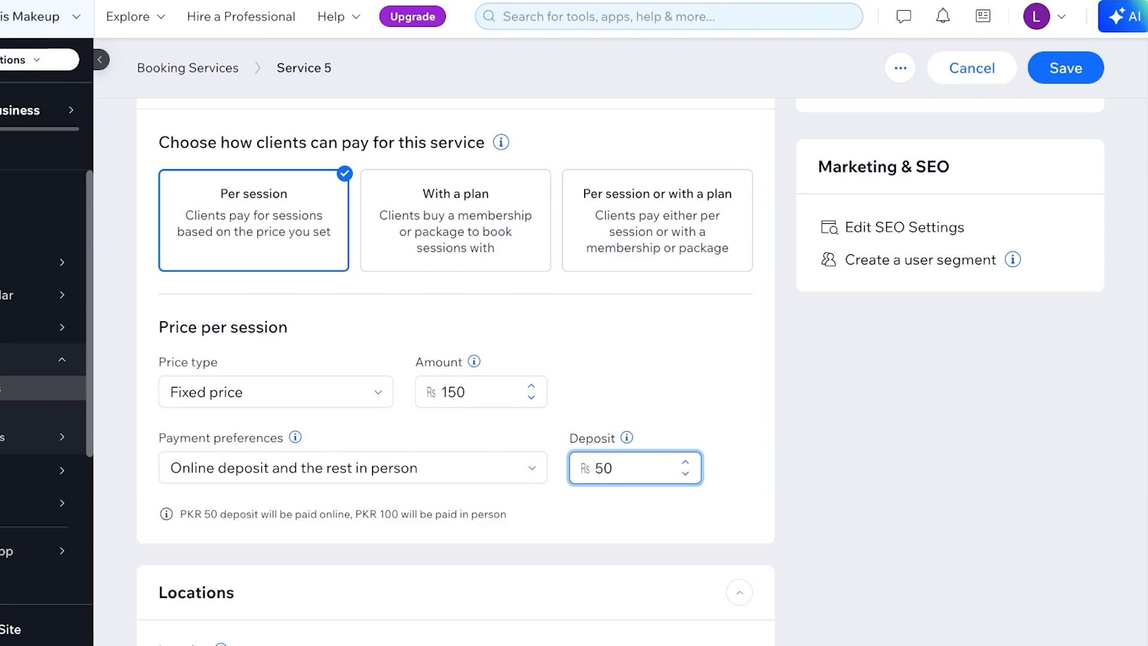
{"action": "key", "text": "Tab"}
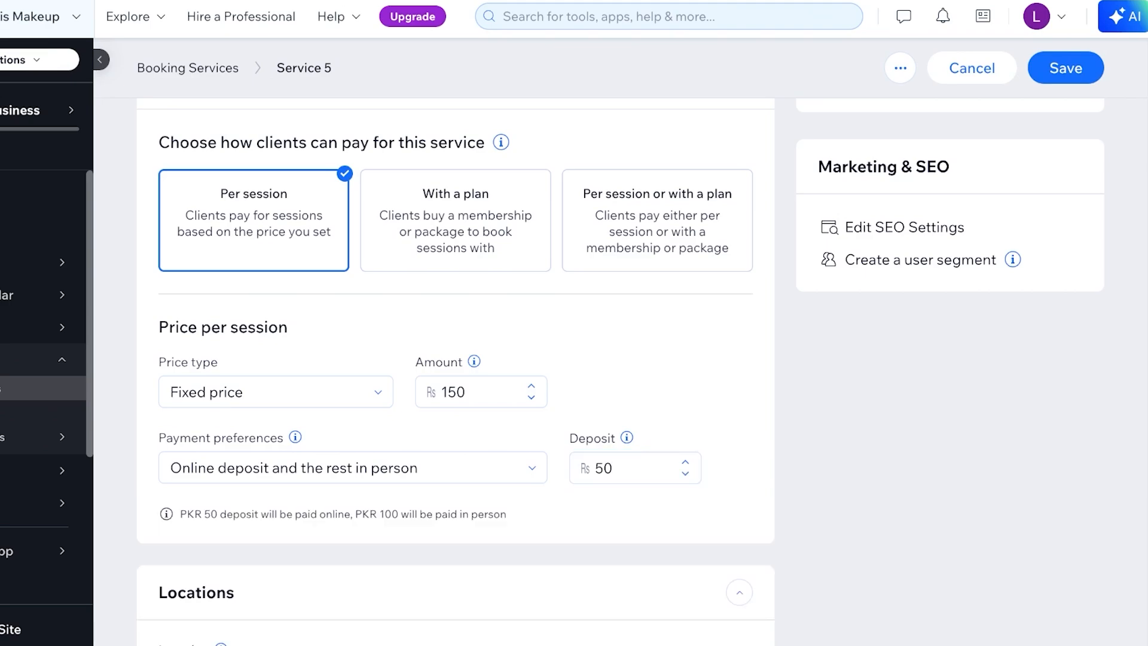
Try to edit the service's location, cancelling instead of saving the service.
{"action": "scroll", "coordinate": [455, 371], "scroll_direction": "down", "scroll_amount": 5}
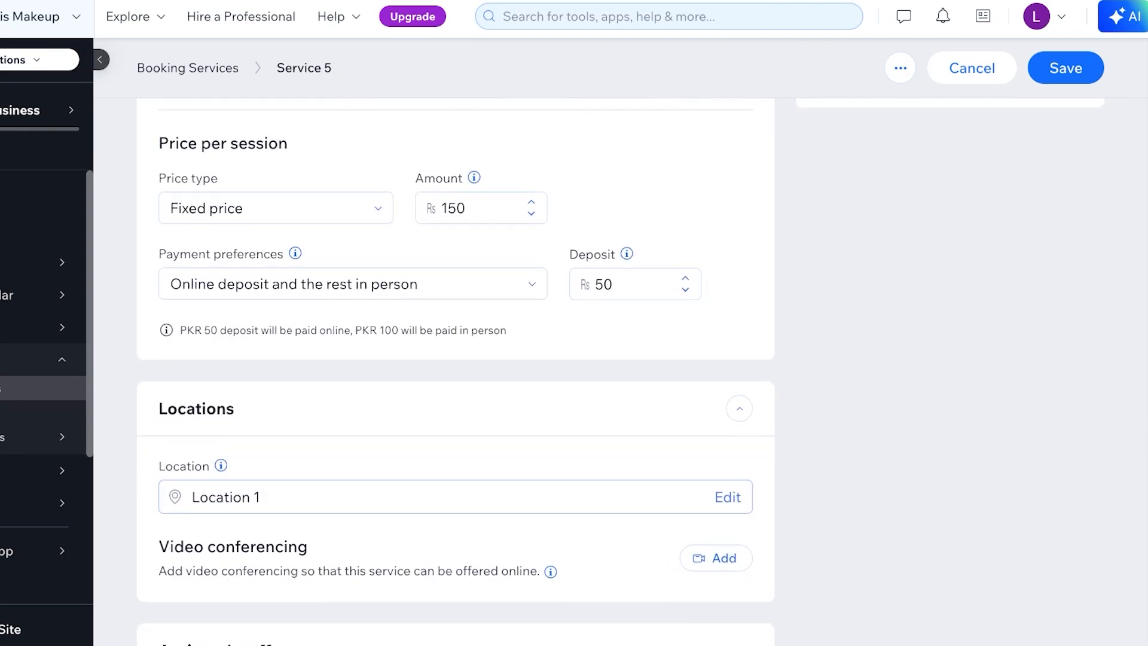
{"action": "left_click", "coordinate": [728, 364]}
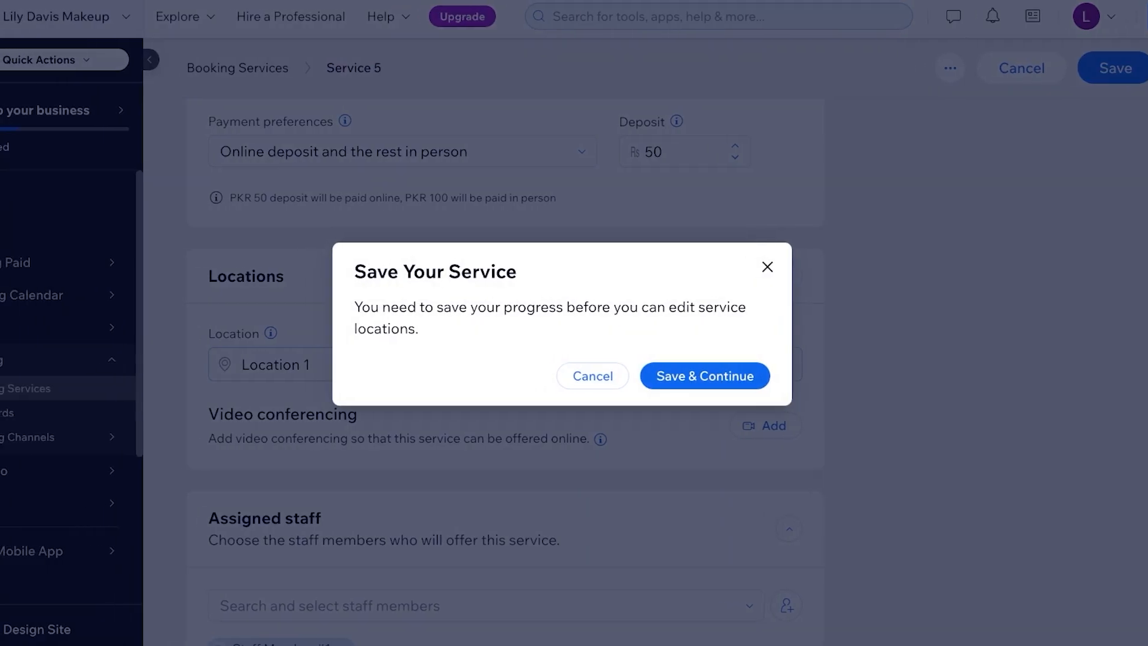
{"action": "left_click", "coordinate": [595, 376]}
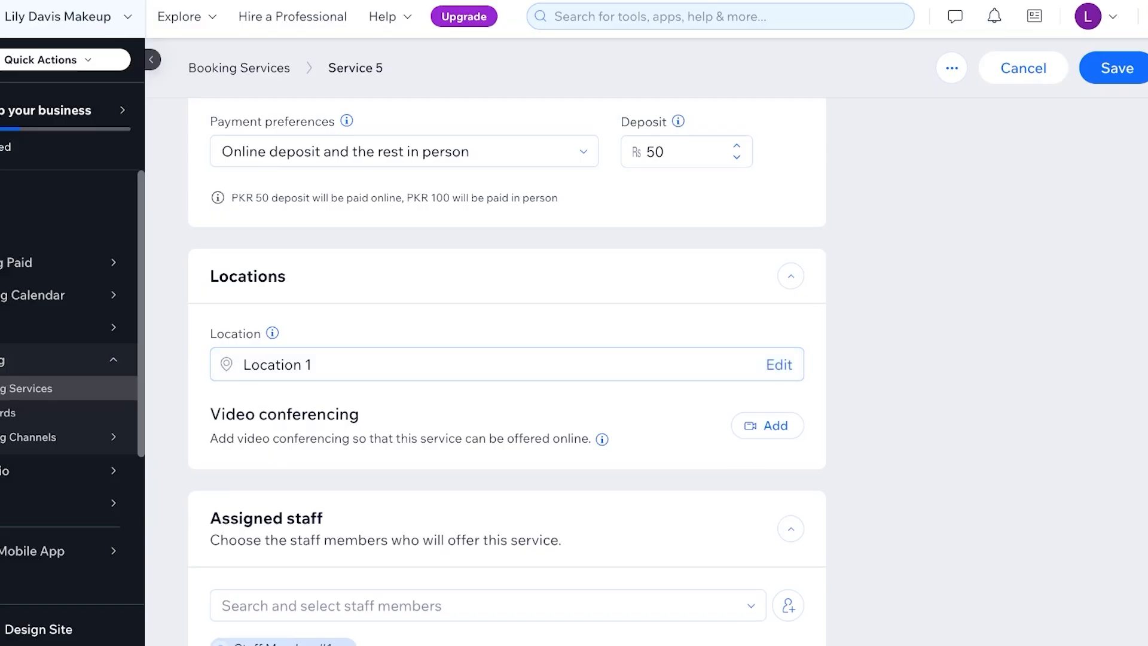
Remove Staff Member #1 from the service's assigned staff and assign that staff member again.
{"action": "scroll", "coordinate": [594, 374], "scroll_direction": "down", "scroll_amount": 1}
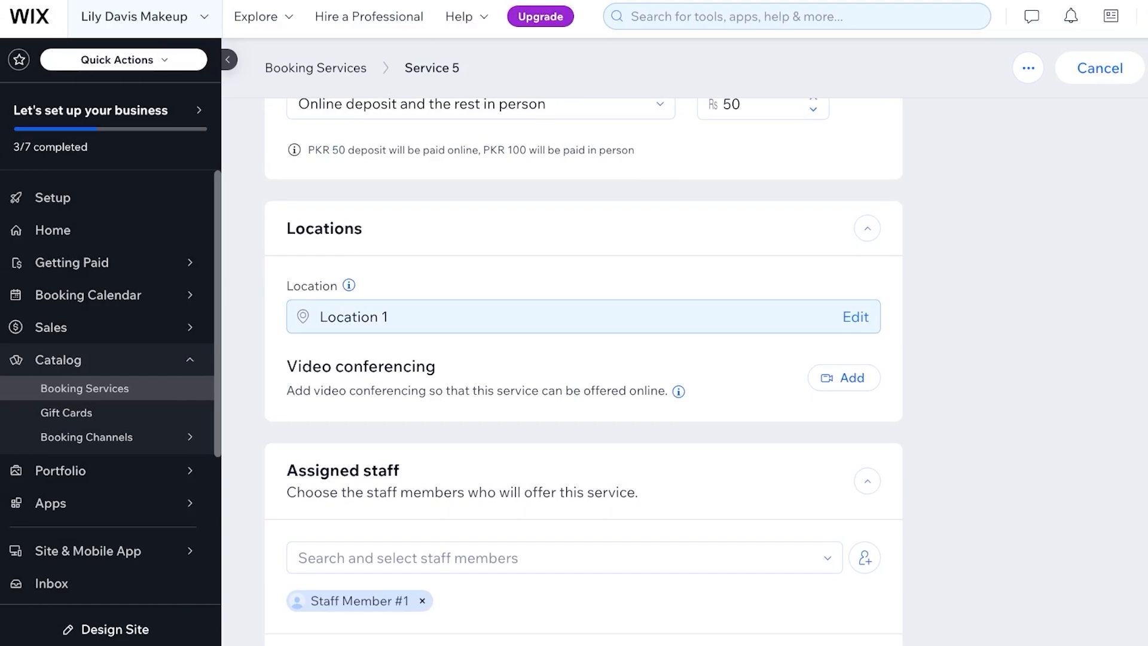
{"action": "scroll", "coordinate": [565, 323], "scroll_direction": "down", "scroll_amount": 1}
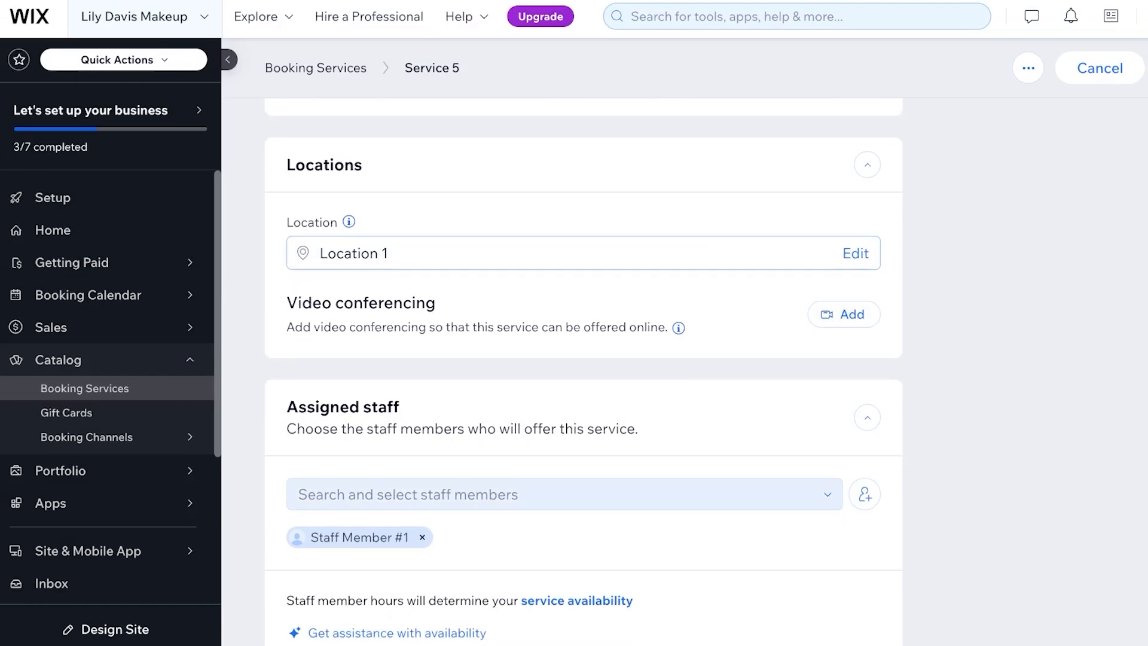
{"action": "left_click", "coordinate": [565, 494]}
{"action": "scroll", "coordinate": [564, 495], "scroll_direction": "down", "scroll_amount": 2}
{"action": "key", "text": "Escape"}
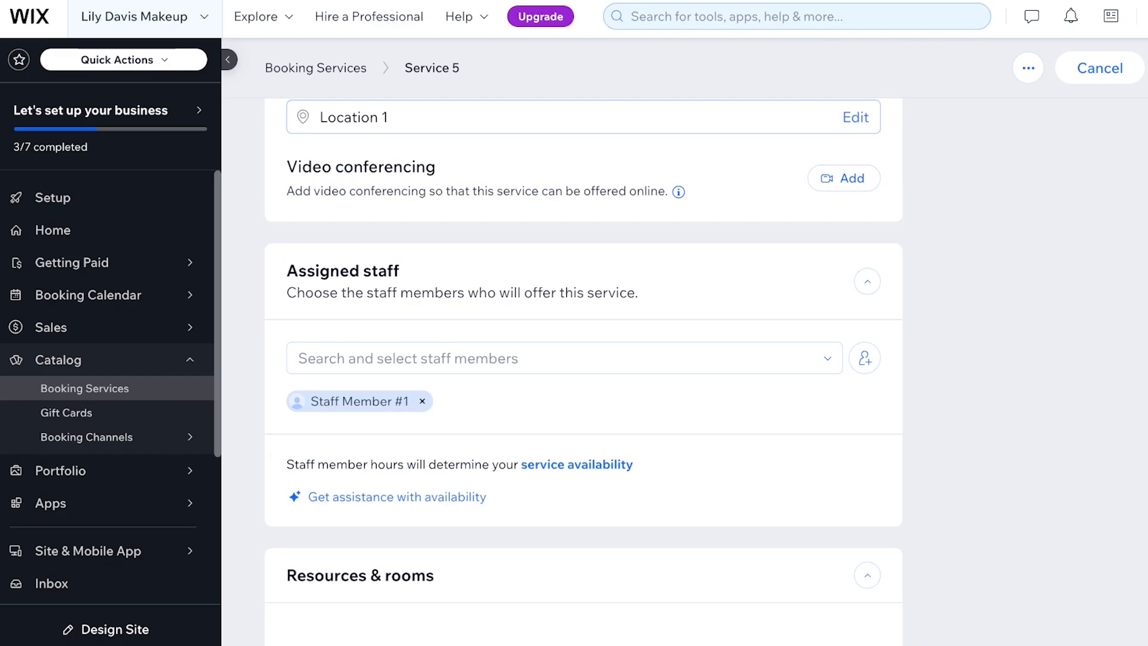
{"action": "left_click", "coordinate": [422, 401]}
{"action": "left_click", "coordinate": [479, 359]}
{"action": "left_click", "coordinate": [411, 434]}
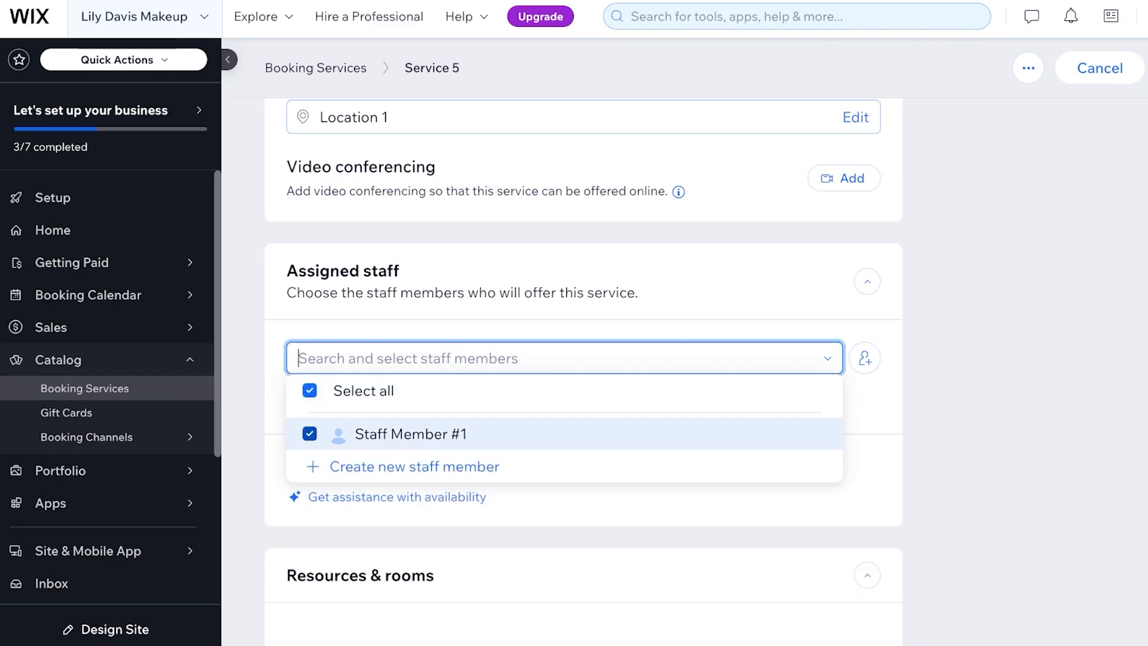
{"action": "key", "text": "Escape"}
Check the resources, images and booking preferences sections and save the Party Makeup & Hair service.
{"action": "scroll", "coordinate": [583, 371], "scroll_direction": "down", "scroll_amount": 3}
{"action": "scroll", "coordinate": [455, 371], "scroll_direction": "down", "scroll_amount": 3}
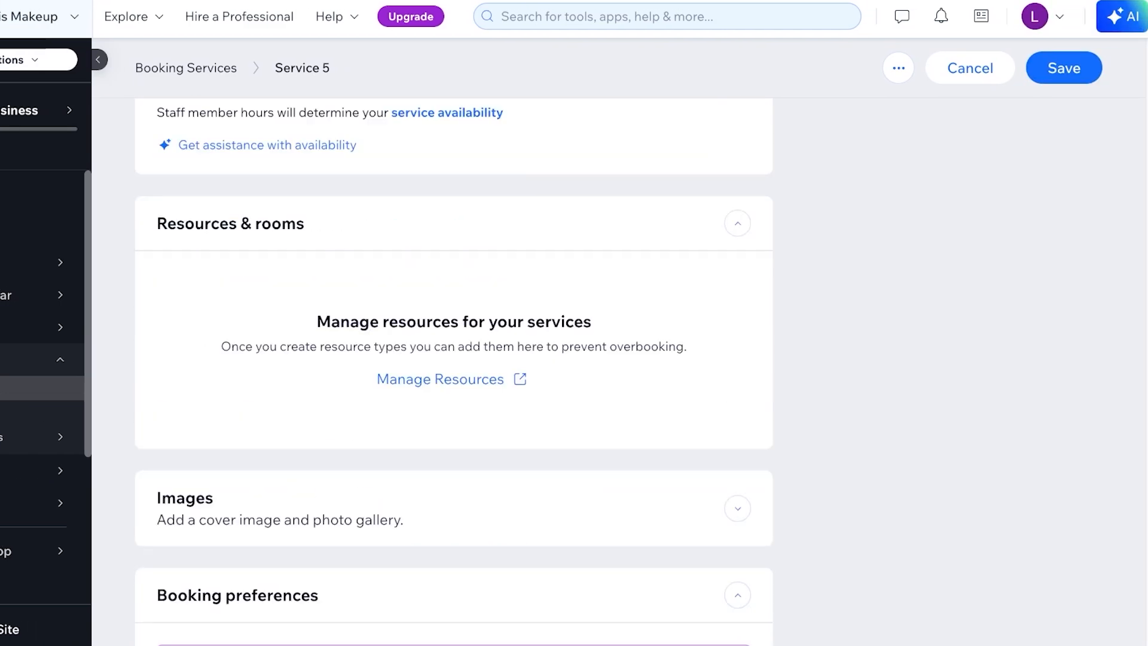
{"action": "left_click", "coordinate": [1064, 68]}
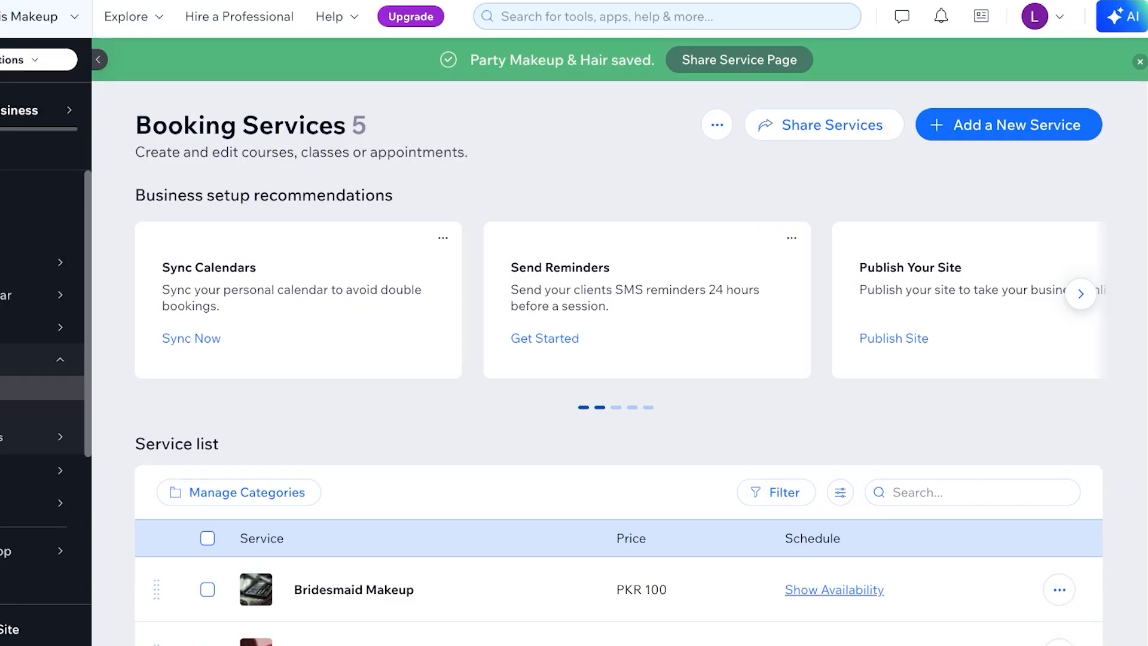
Go to the booking settings from the service list and open the default hours.
{"action": "left_click", "coordinate": [717, 124]}
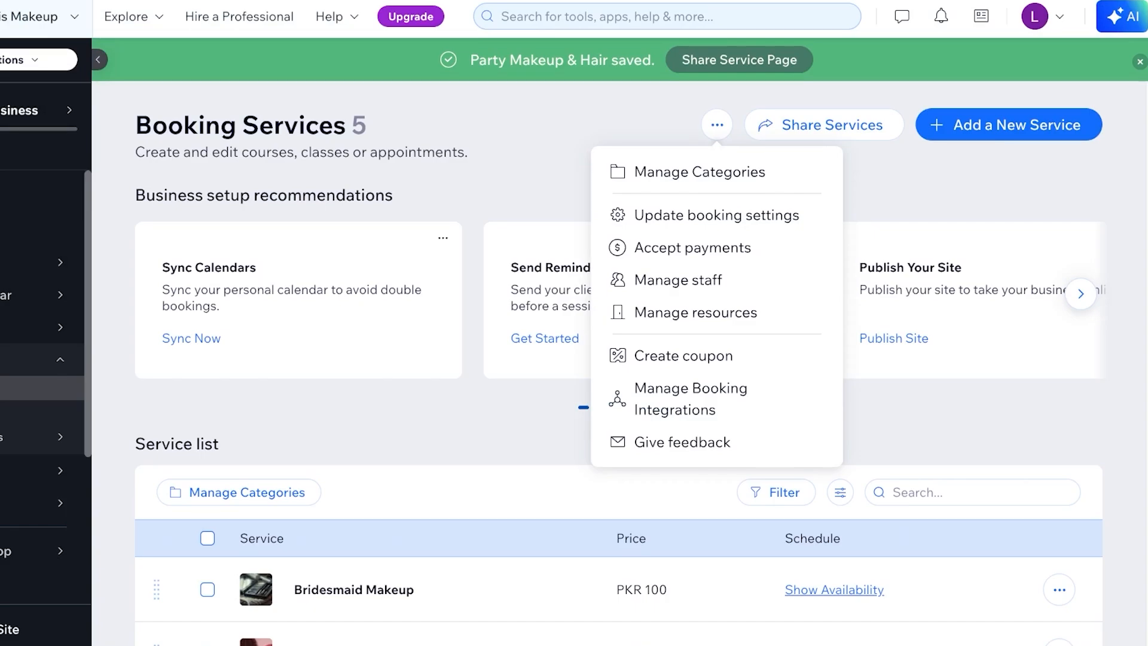
{"action": "key", "text": "Escape"}
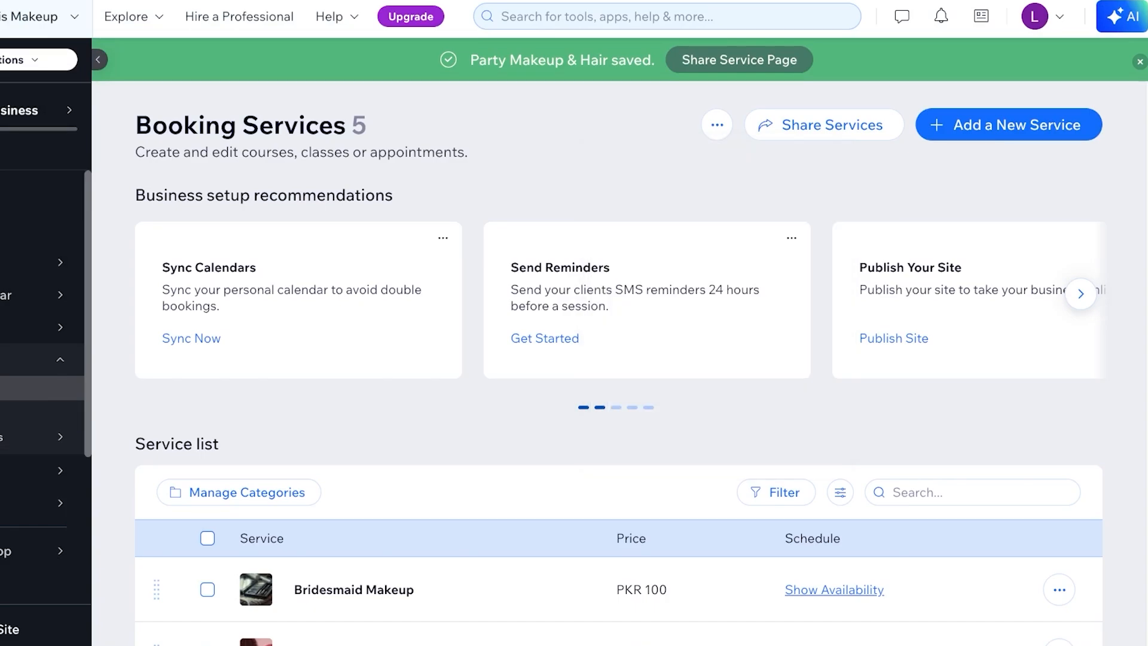
{"action": "left_click", "coordinate": [717, 125]}
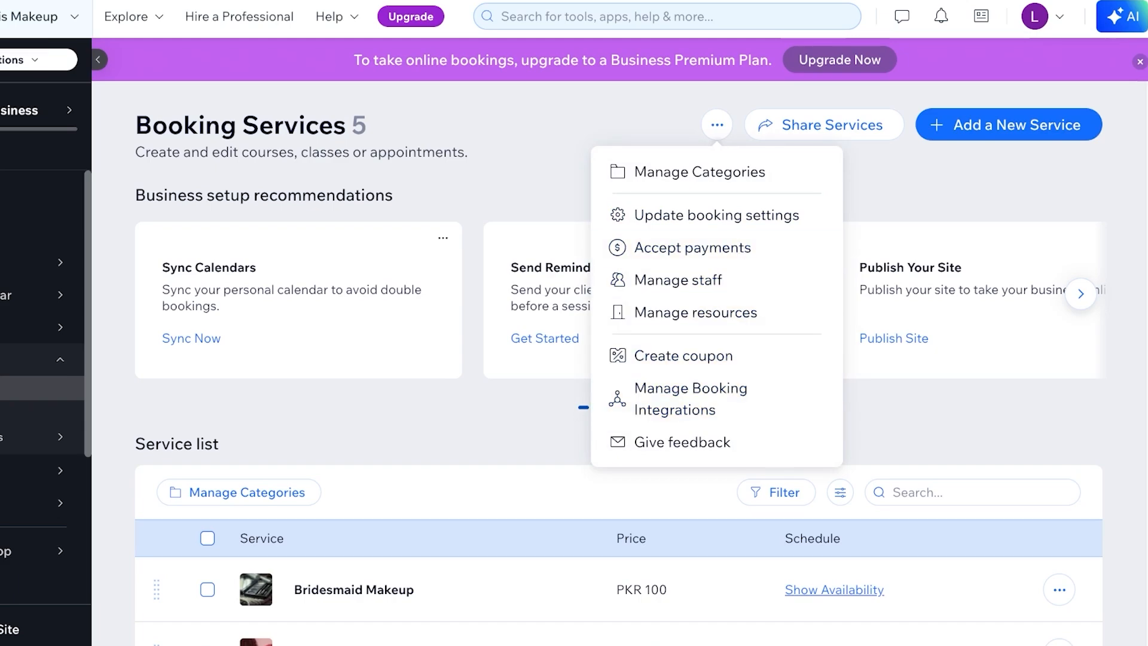
{"action": "left_click", "coordinate": [717, 215]}
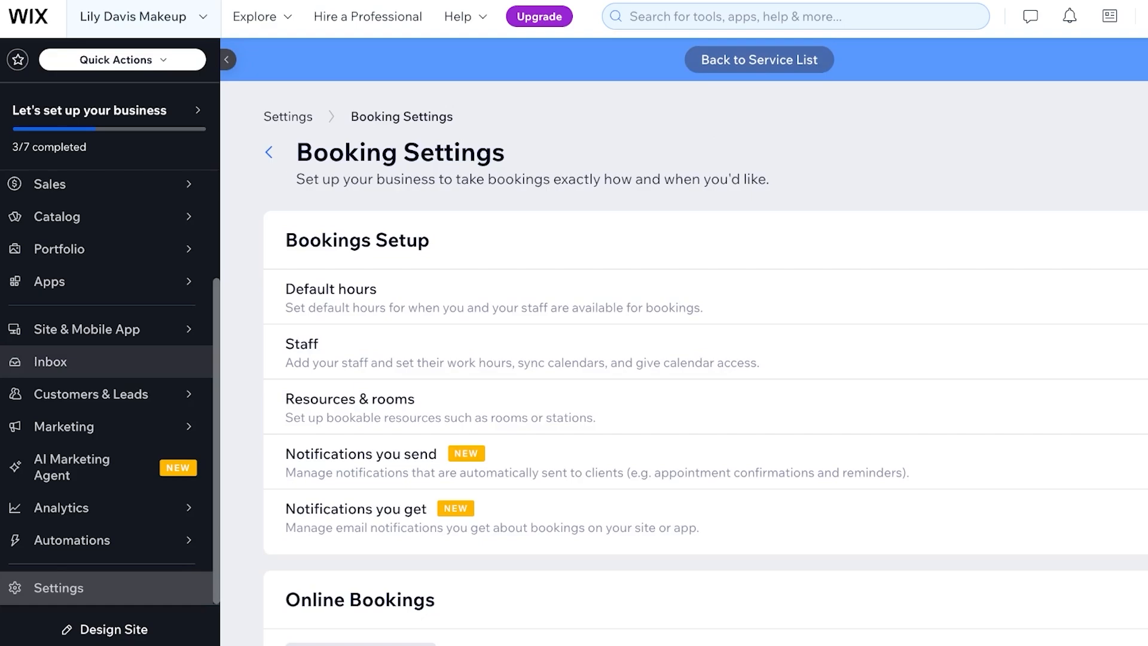
{"action": "left_click", "coordinate": [383, 298]}
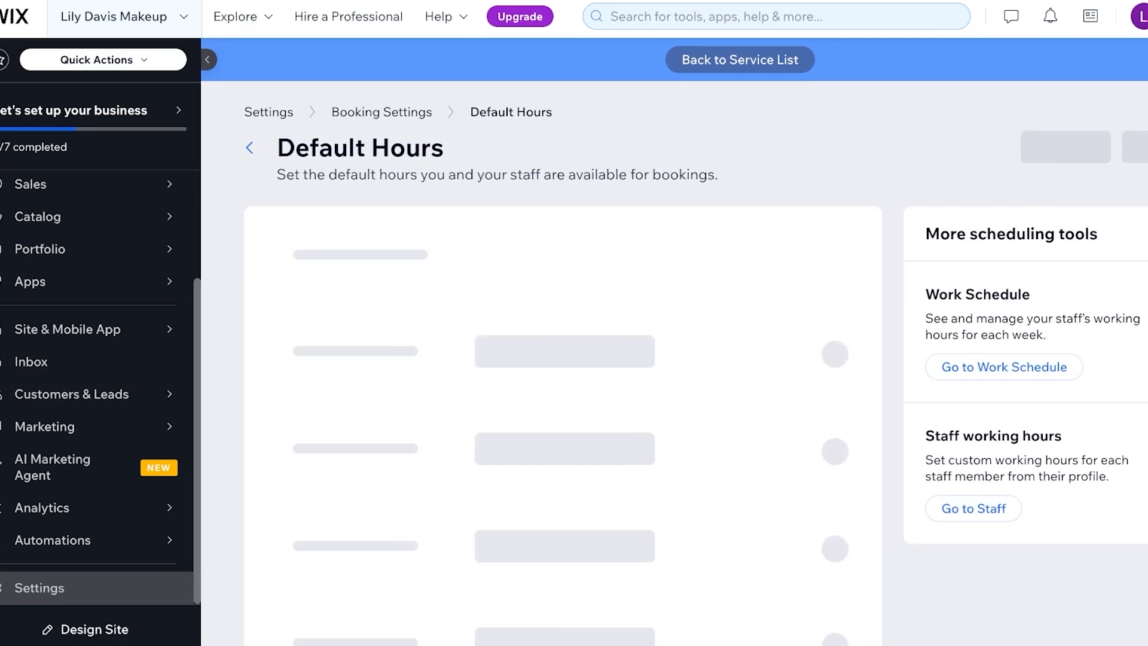
Make Sunday a working day in the default hours and set its end time to 12:00 am.
{"action": "scroll", "coordinate": [455, 359], "scroll_direction": "down", "scroll_amount": 2}
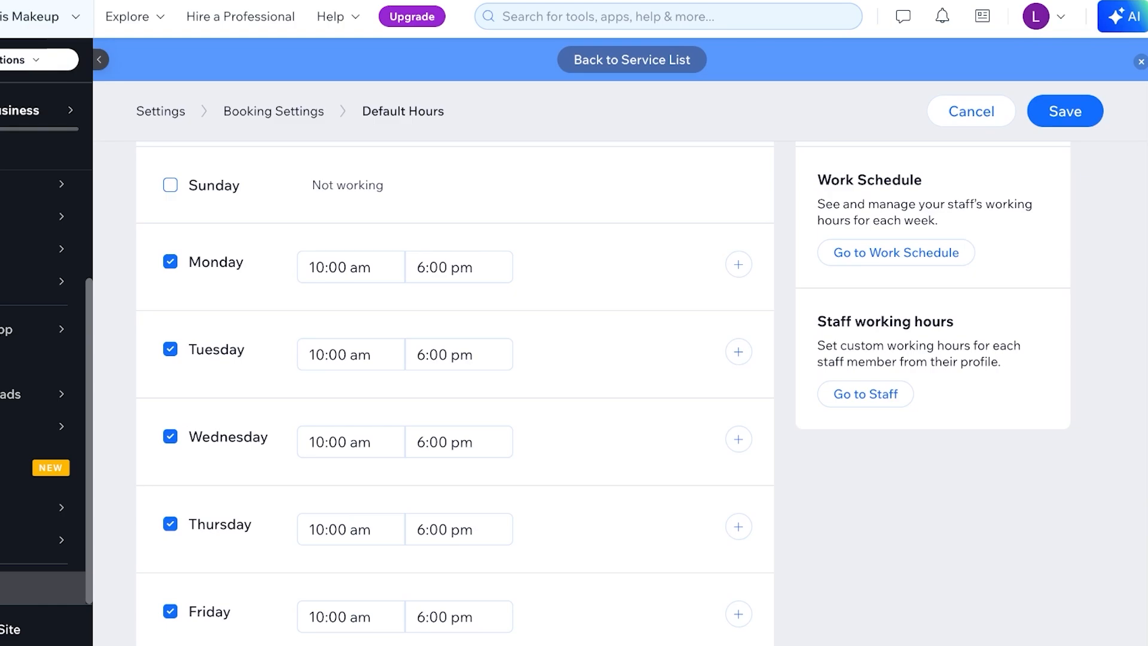
{"action": "left_click", "coordinate": [170, 185]}
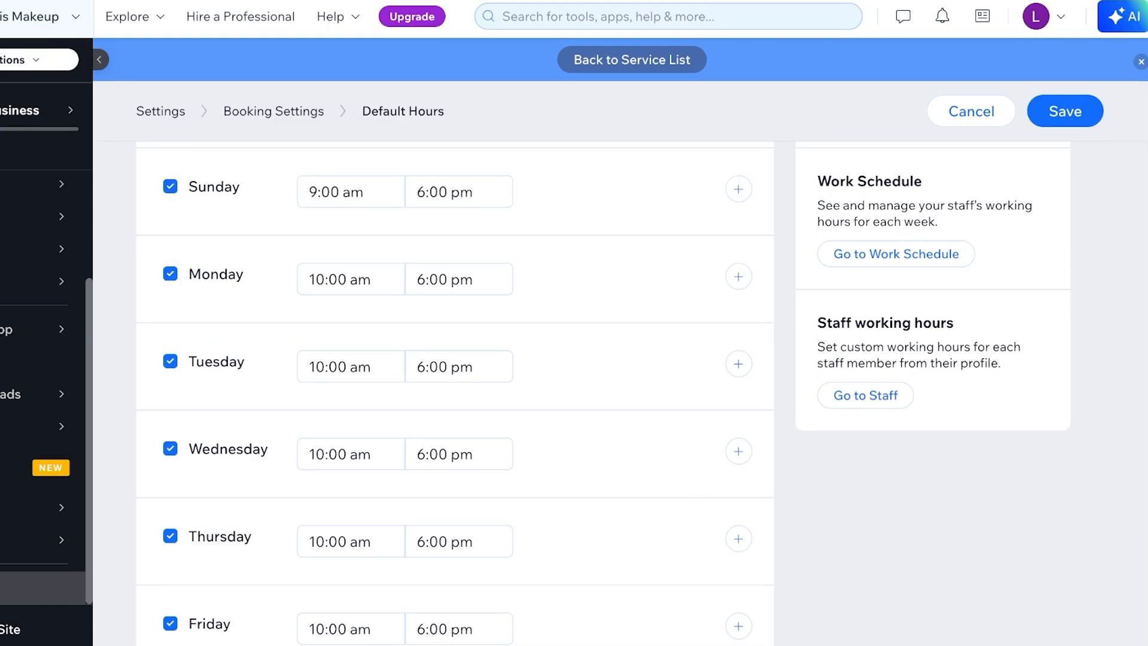
{"action": "scroll", "coordinate": [454, 299], "scroll_direction": "up", "scroll_amount": 2}
{"action": "left_click", "coordinate": [350, 309]}
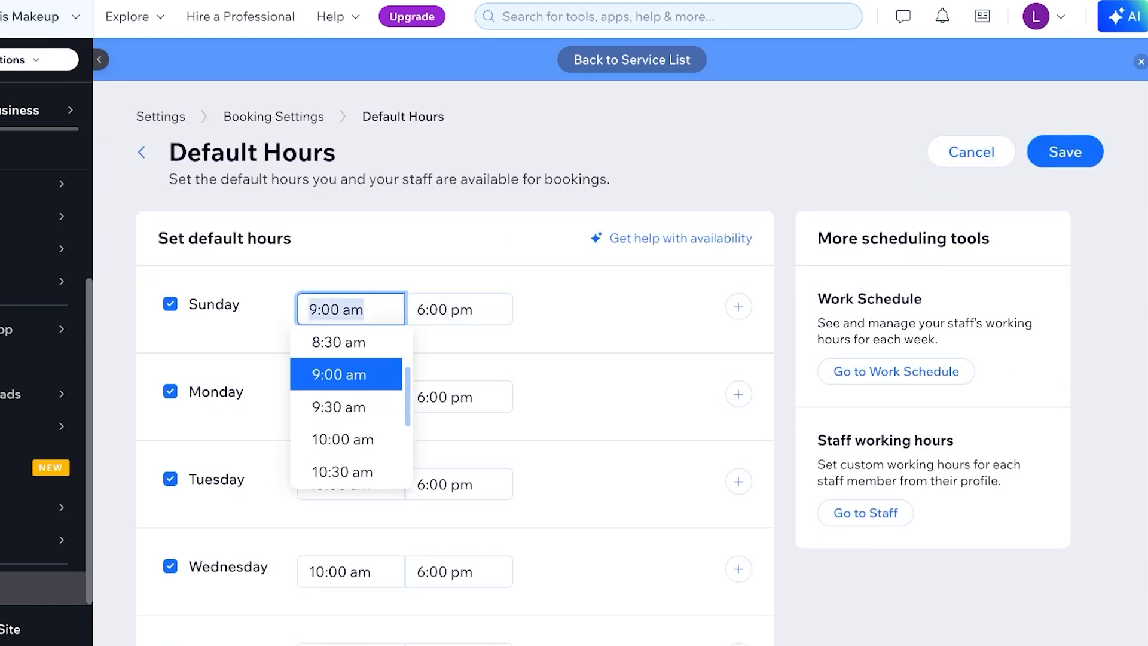
{"action": "scroll", "coordinate": [346, 353], "scroll_direction": "down", "scroll_amount": 10}
{"action": "scroll", "coordinate": [347, 341], "scroll_direction": "up", "scroll_amount": 12}
{"action": "left_click", "coordinate": [430, 309]}
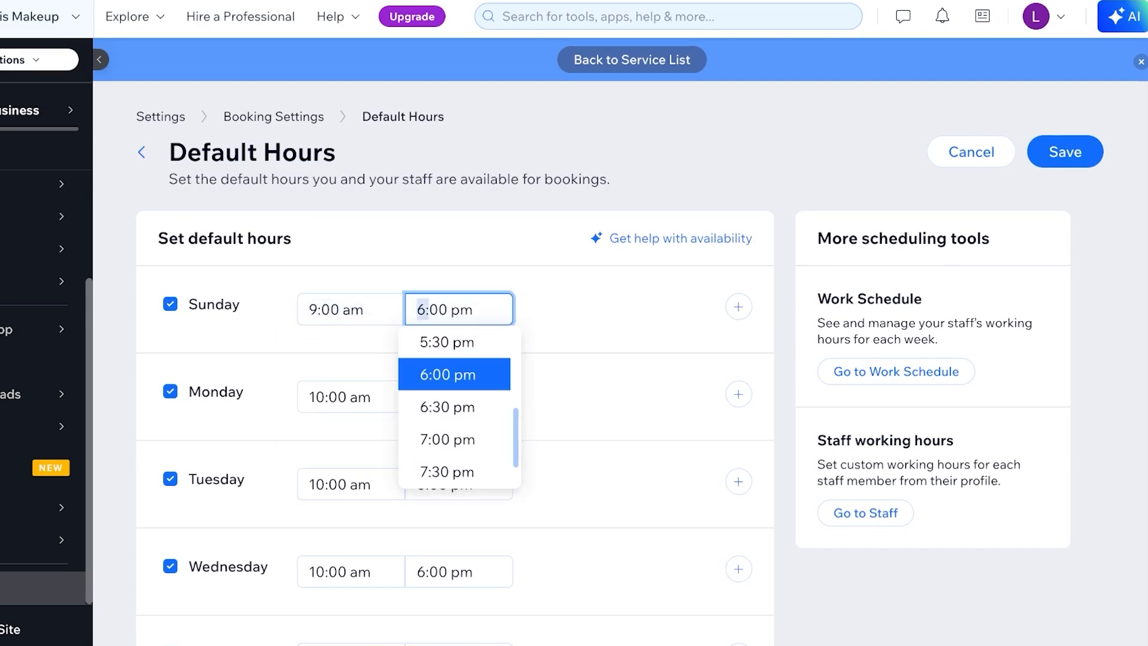
{"action": "scroll", "coordinate": [455, 407], "scroll_direction": "up", "scroll_amount": 15}
{"action": "left_click", "coordinate": [448, 342]}
{"action": "left_click", "coordinate": [269, 326]}
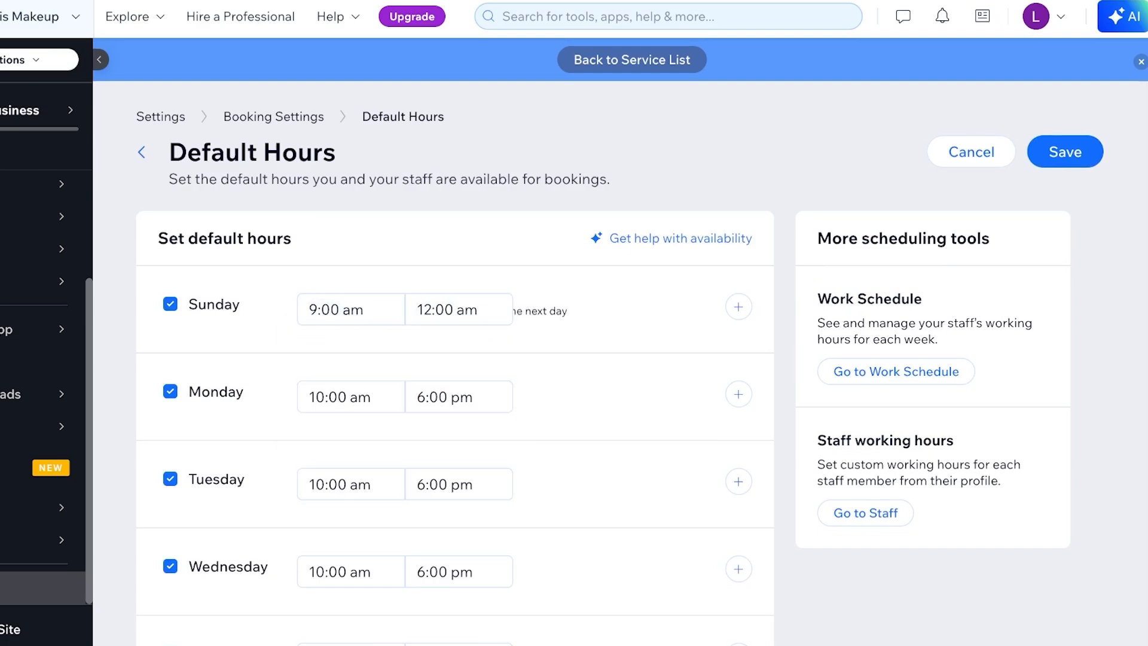
{"action": "left_click", "coordinate": [459, 309]}
Set Sunday's start time to 12:30 am and ask the AI assistant for help with availability.
{"action": "left_click", "coordinate": [350, 310]}
{"action": "scroll", "coordinate": [348, 375], "scroll_direction": "up", "scroll_amount": 9}
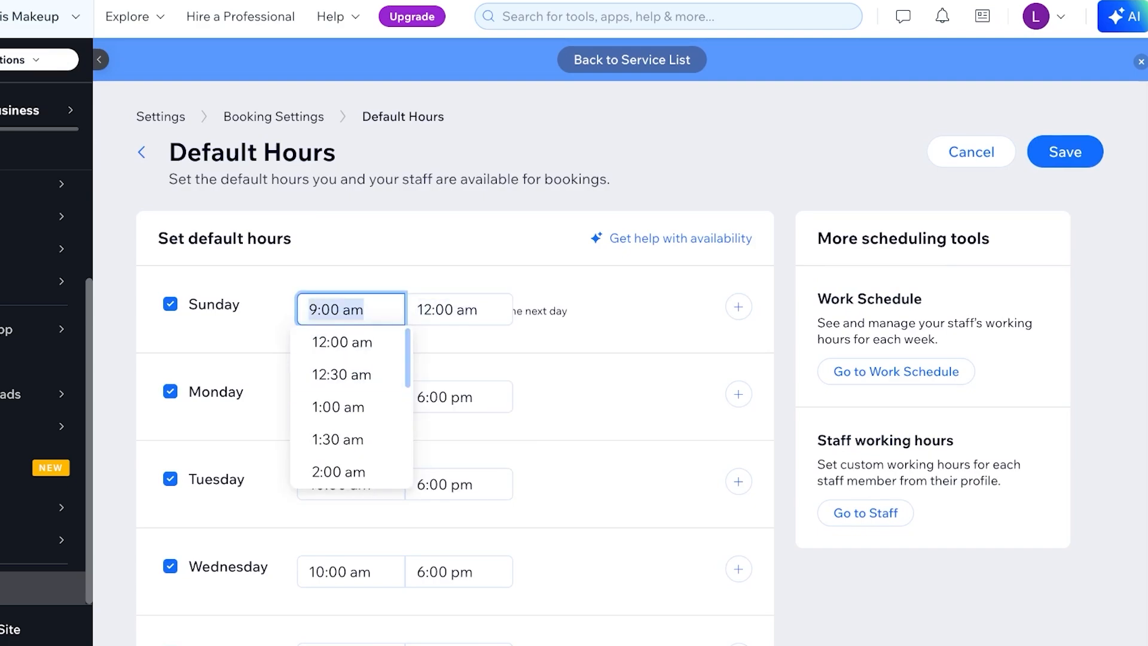
{"action": "left_click", "coordinate": [341, 375]}
{"action": "left_click", "coordinate": [681, 238]}
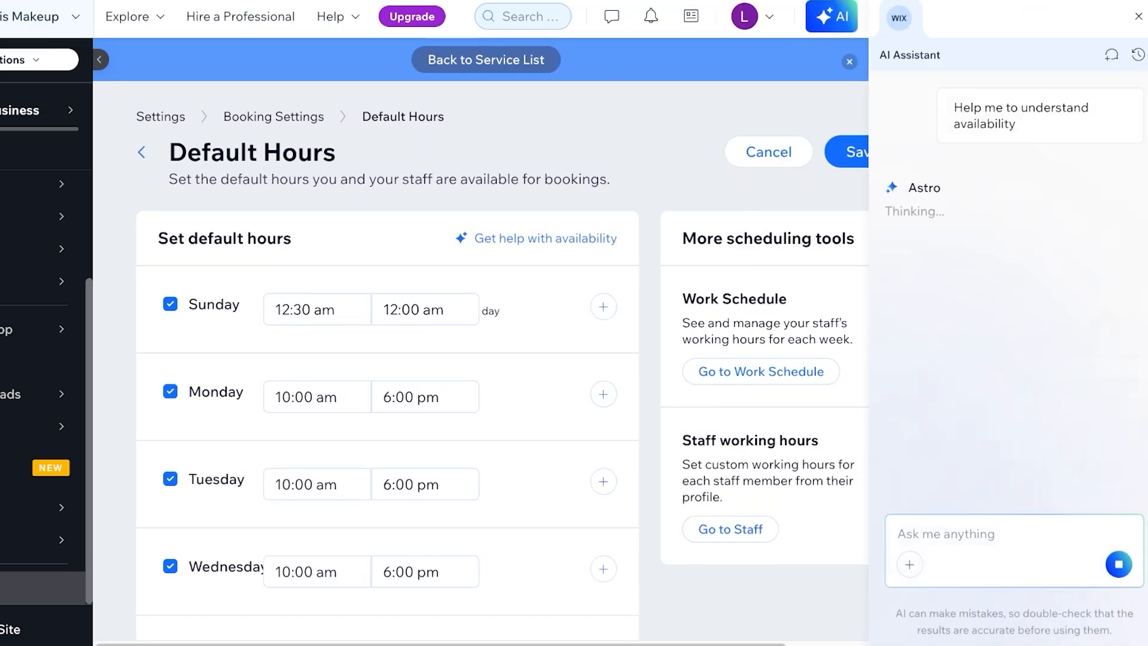
Add a second set of hours to Sunday and delete it again.
{"action": "left_click", "coordinate": [739, 307]}
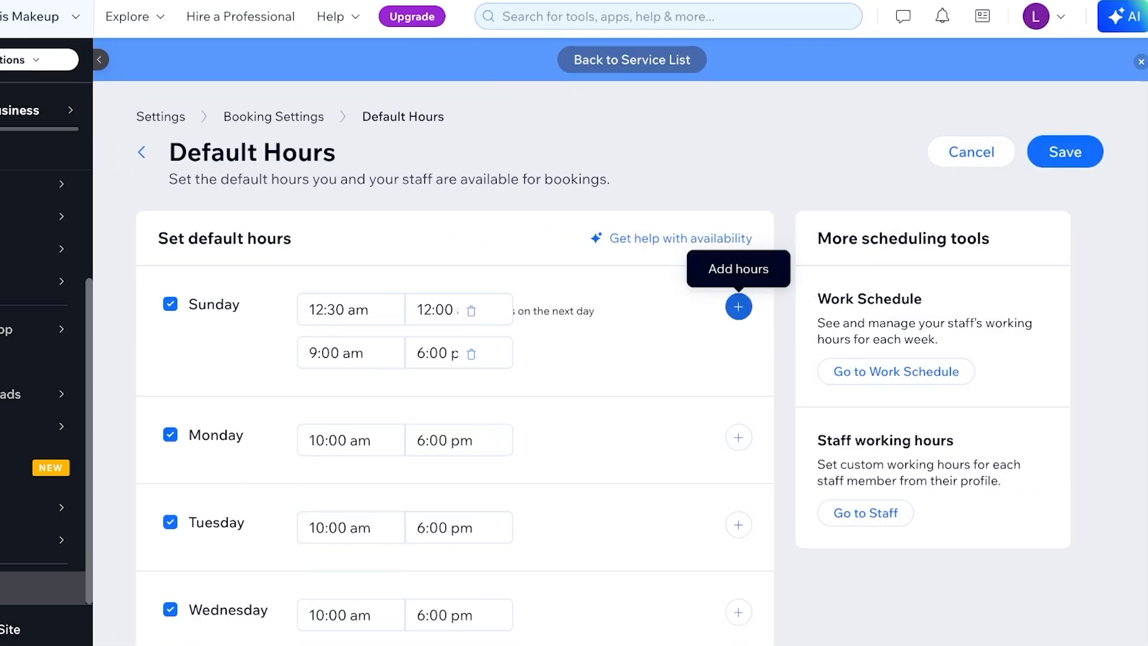
{"action": "scroll", "coordinate": [739, 307], "scroll_direction": "down", "scroll_amount": 3}
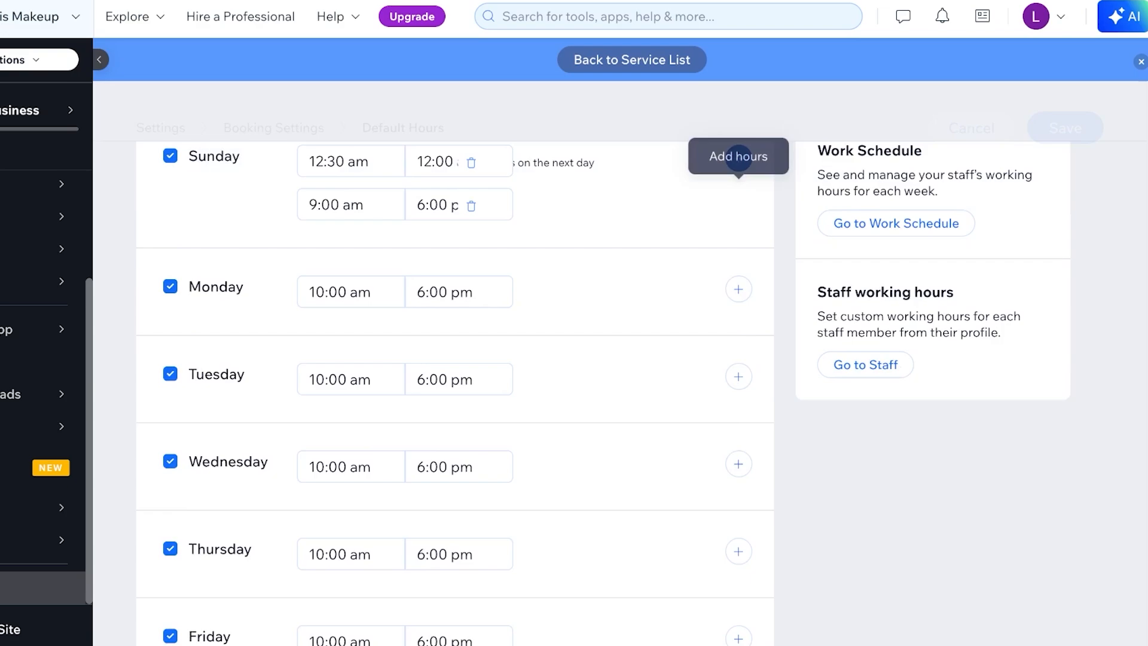
{"action": "left_click", "coordinate": [471, 172]}
{"action": "scroll", "coordinate": [472, 171], "scroll_direction": "up", "scroll_amount": 3}
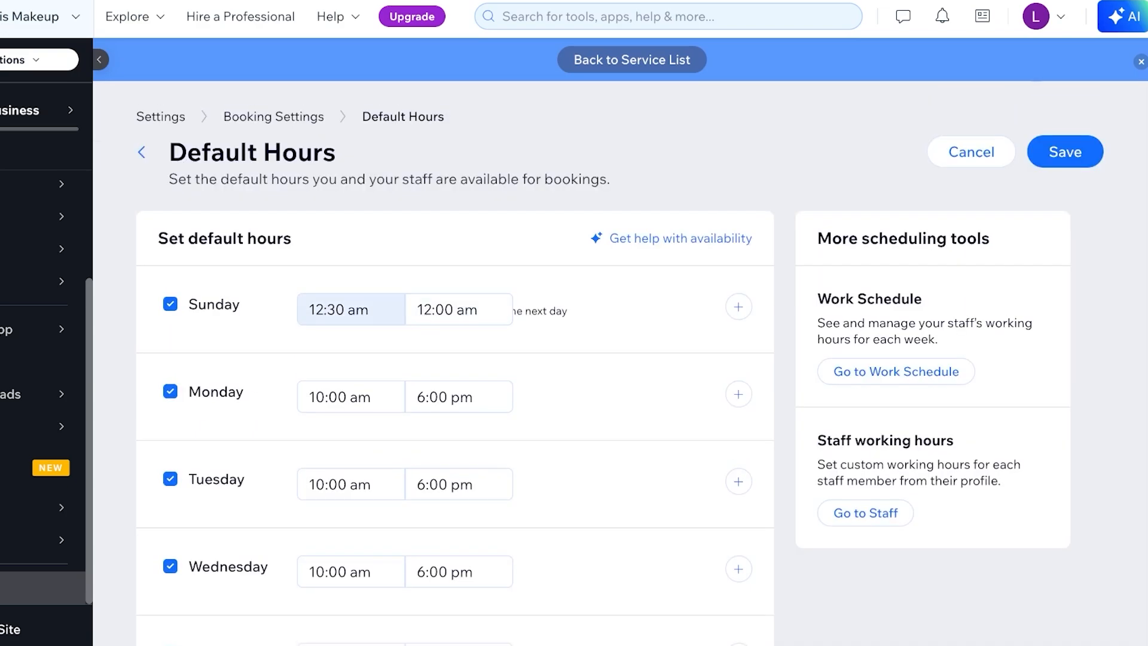
Set Sunday's start time to 12:00 pm in the default hours.
{"action": "left_click", "coordinate": [350, 309]}
{"action": "scroll", "coordinate": [351, 407], "scroll_direction": "down", "scroll_amount": 3}
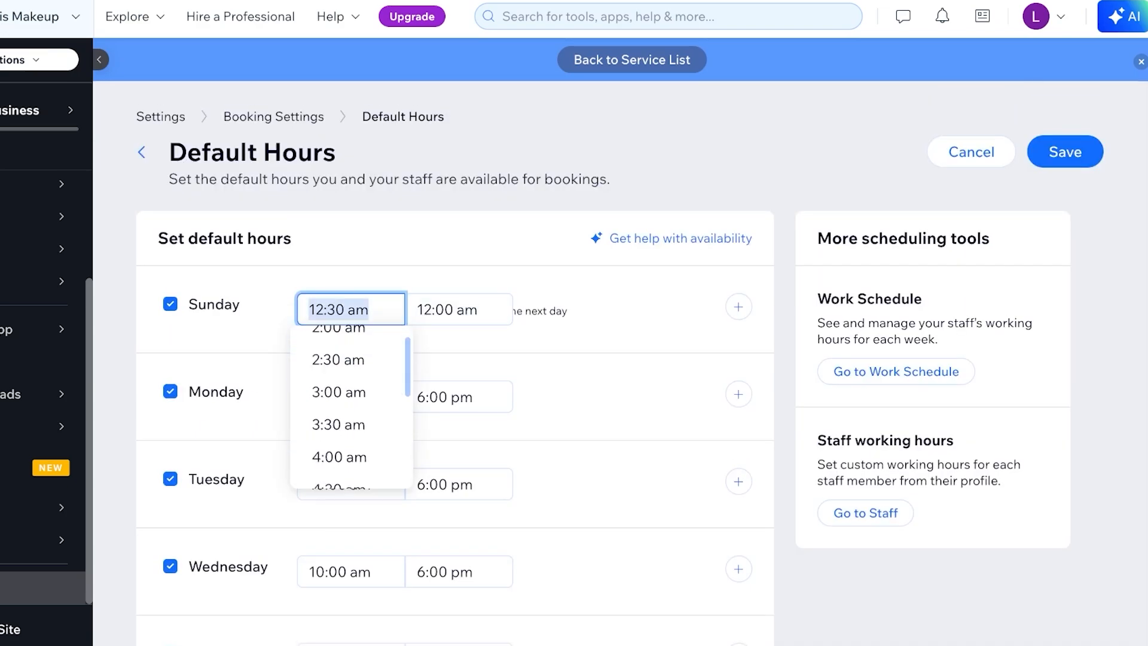
{"action": "scroll", "coordinate": [351, 413], "scroll_direction": "down", "scroll_amount": 8}
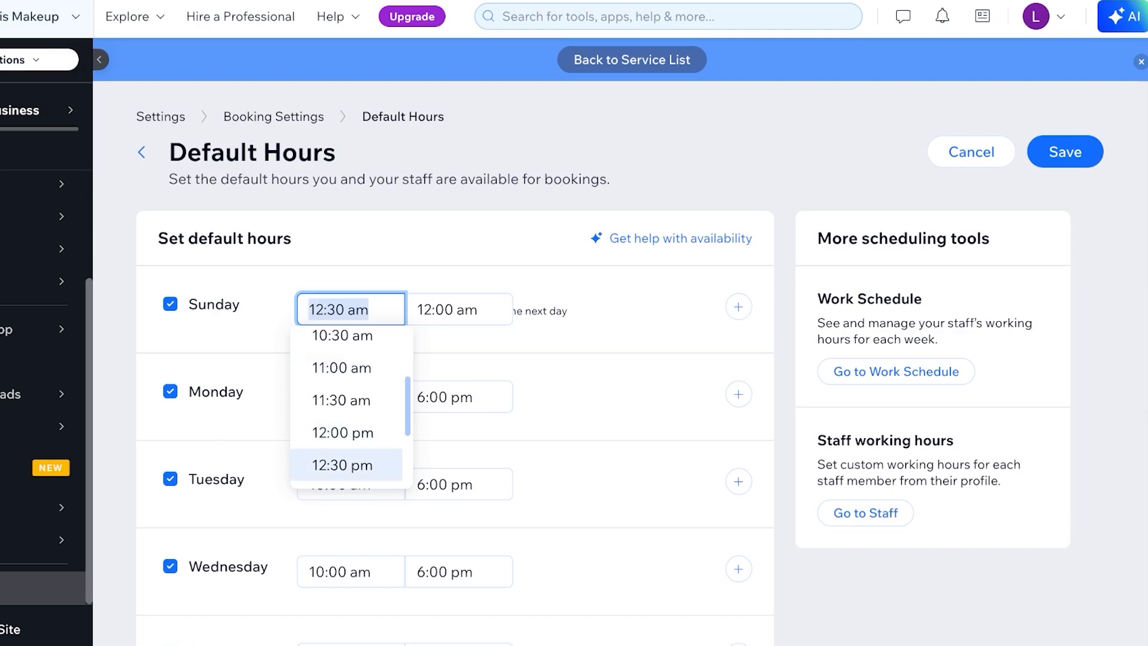
{"action": "left_click", "coordinate": [346, 432]}
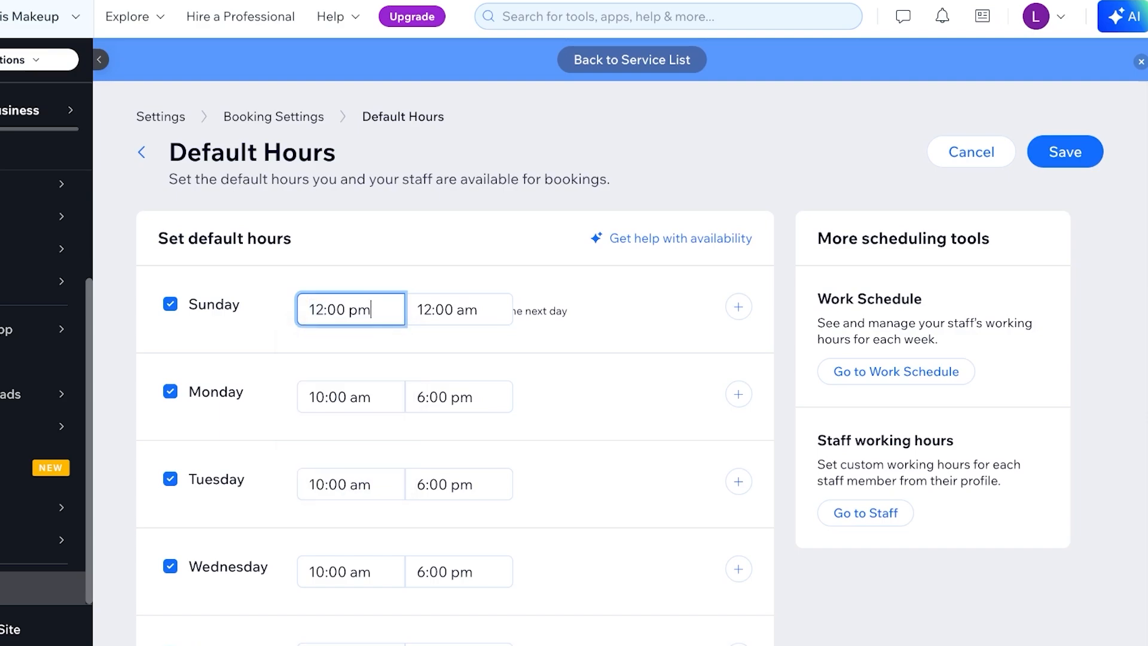
Make Saturday a working day in the default hours, keeping its preset times.
{"action": "scroll", "coordinate": [455, 419], "scroll_direction": "down", "scroll_amount": 1}
{"action": "scroll", "coordinate": [454, 419], "scroll_direction": "down", "scroll_amount": 3}
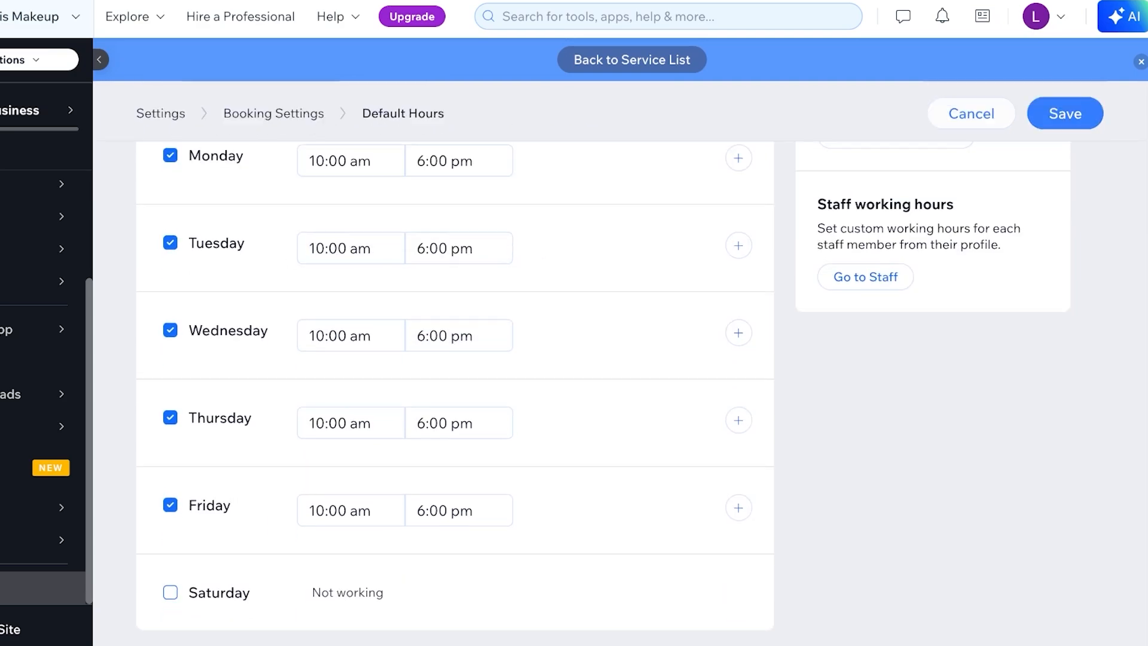
{"action": "left_click", "coordinate": [170, 574]}
{"action": "scroll", "coordinate": [454, 383], "scroll_direction": "up", "scroll_amount": 5}
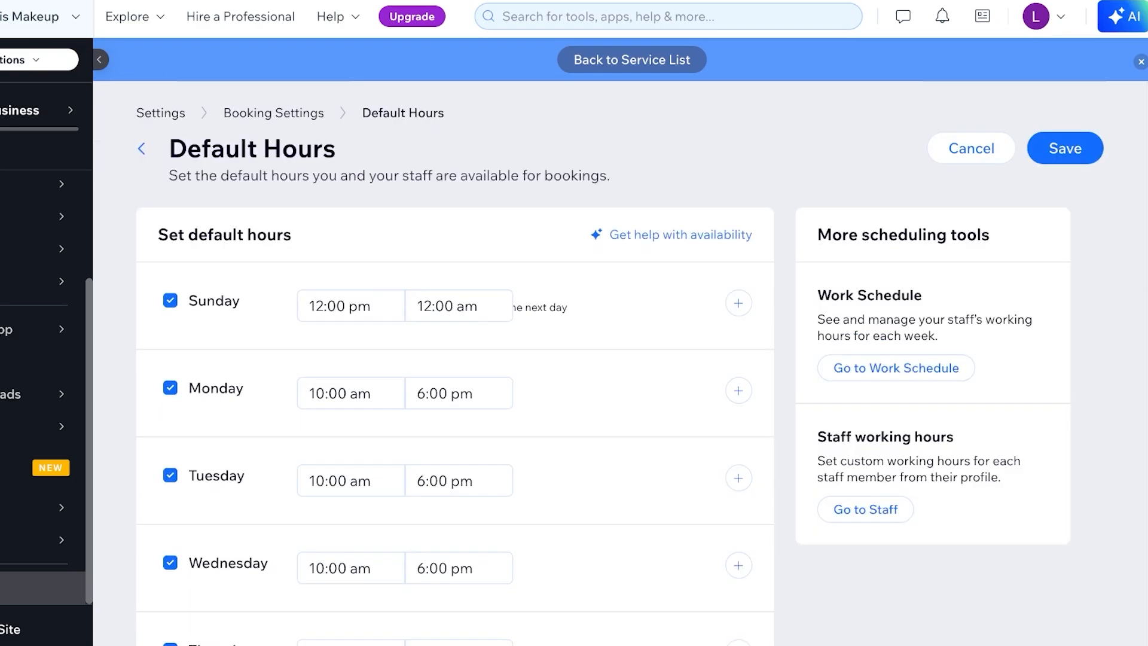
{"action": "left_click", "coordinate": [459, 307]}
{"action": "left_click", "coordinate": [598, 383]}
Set Monday's default hours to start at 11:30 pm and end at 12:00 am.
{"action": "left_click", "coordinate": [459, 395]}
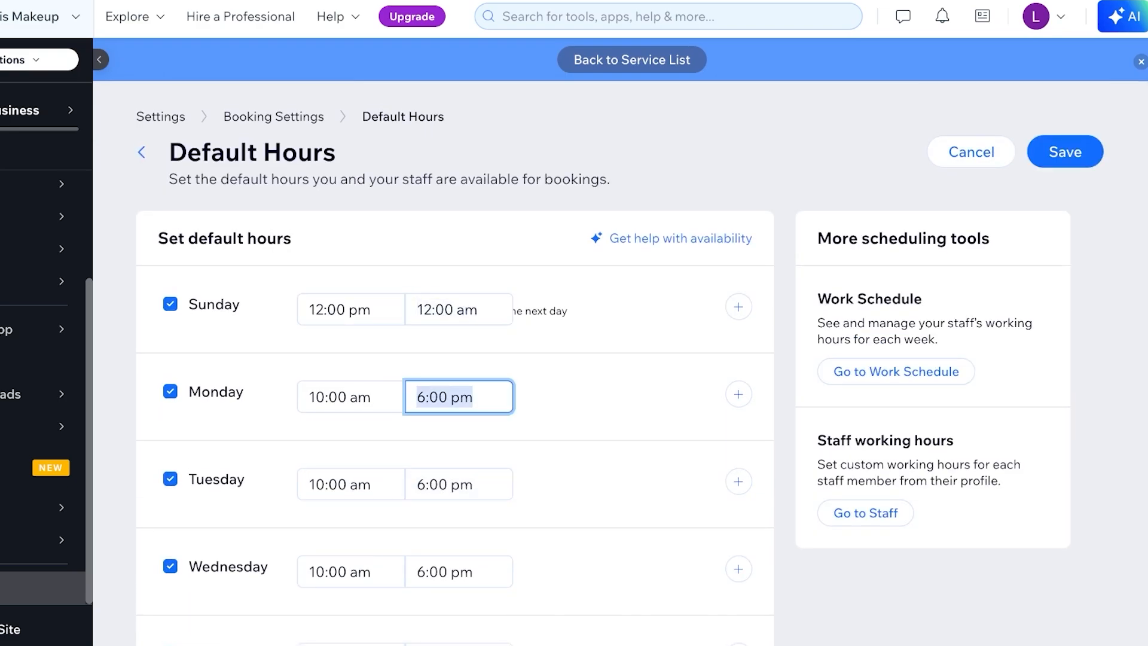
{"action": "type", "text": "12"}
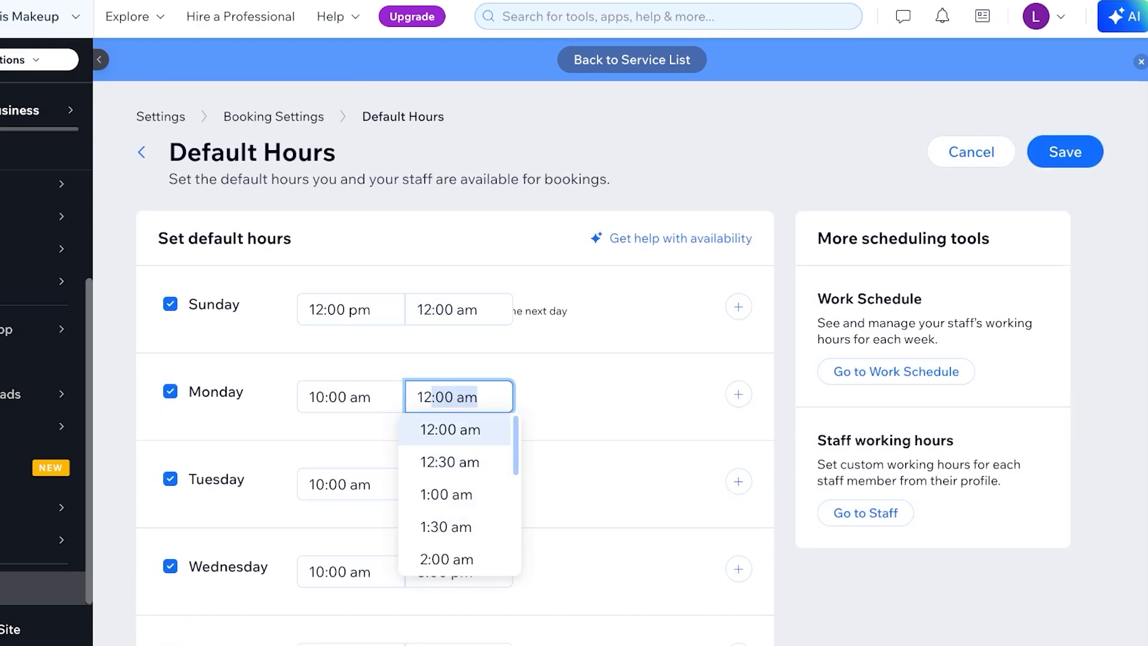
{"action": "left_click", "coordinate": [450, 430]}
{"action": "left_click", "coordinate": [351, 397]}
{"action": "type", "text": "12"}
{"action": "scroll", "coordinate": [344, 502], "scroll_direction": "down", "scroll_amount": 15}
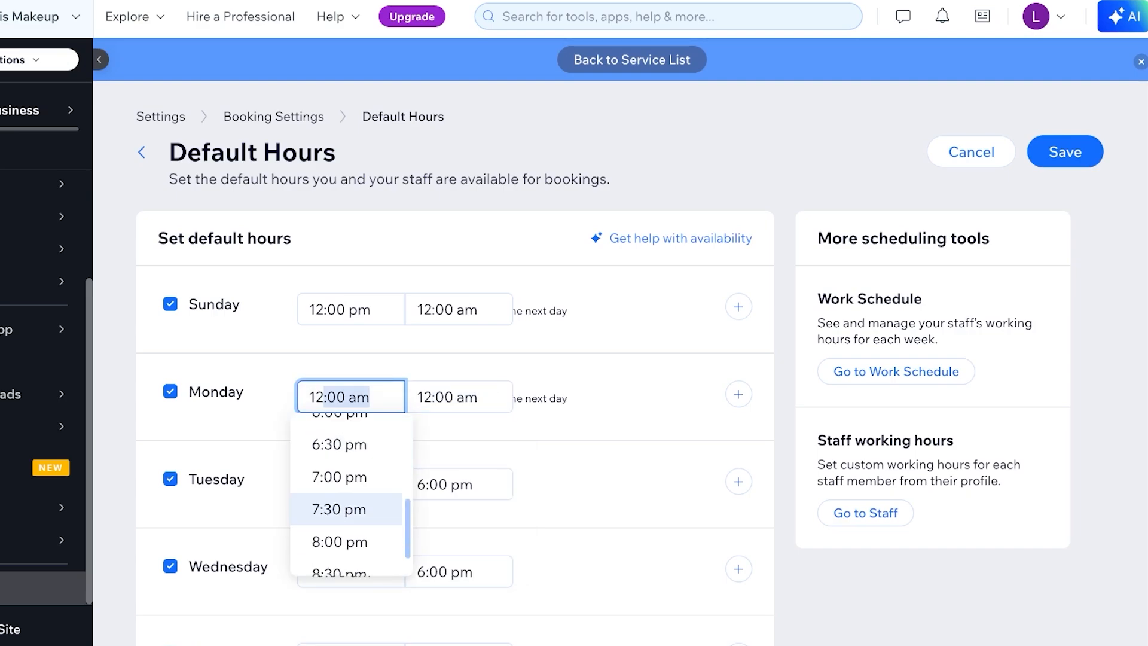
{"action": "scroll", "coordinate": [343, 508], "scroll_direction": "up", "scroll_amount": 15}
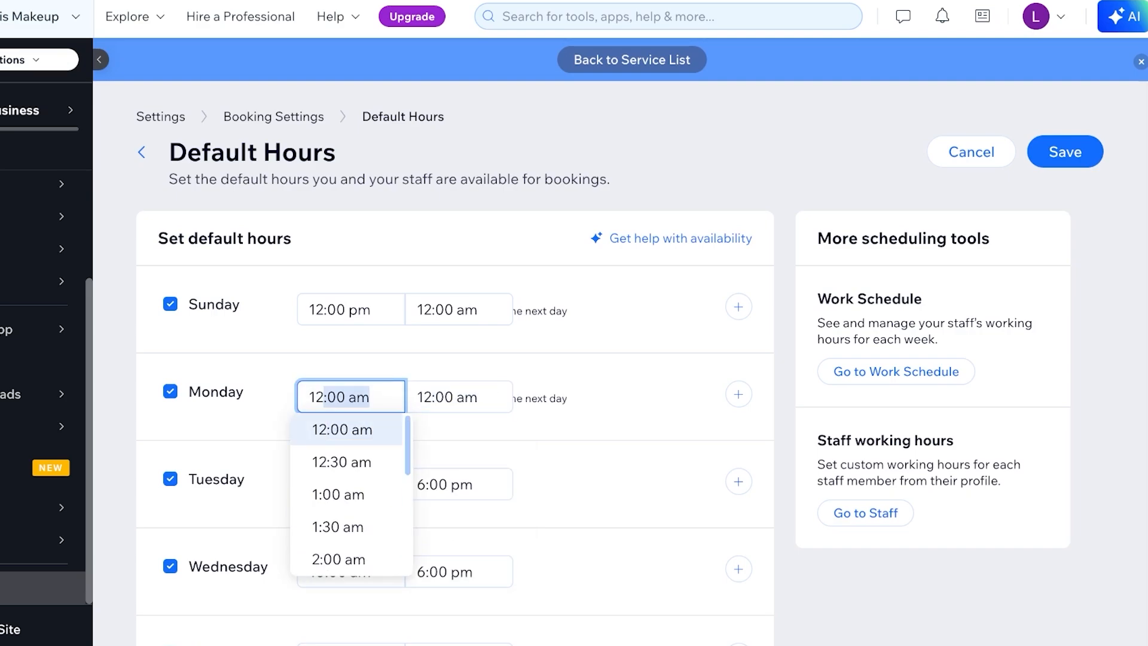
{"action": "scroll", "coordinate": [344, 467], "scroll_direction": "down", "scroll_amount": 20}
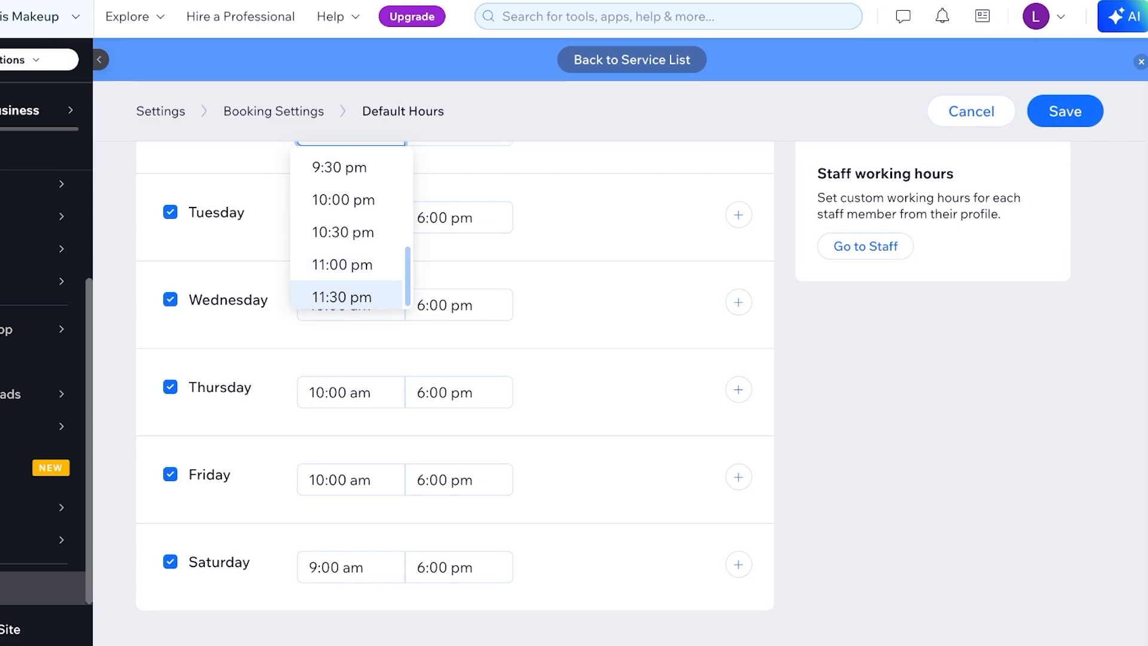
{"action": "left_click", "coordinate": [341, 297]}
Check the hours of the remaining weekdays without changing them and save the default hours.
{"action": "scroll", "coordinate": [351, 383], "scroll_direction": "up", "scroll_amount": 5}
{"action": "left_click", "coordinate": [351, 414]}
{"action": "scroll", "coordinate": [351, 414], "scroll_direction": "down", "scroll_amount": 1}
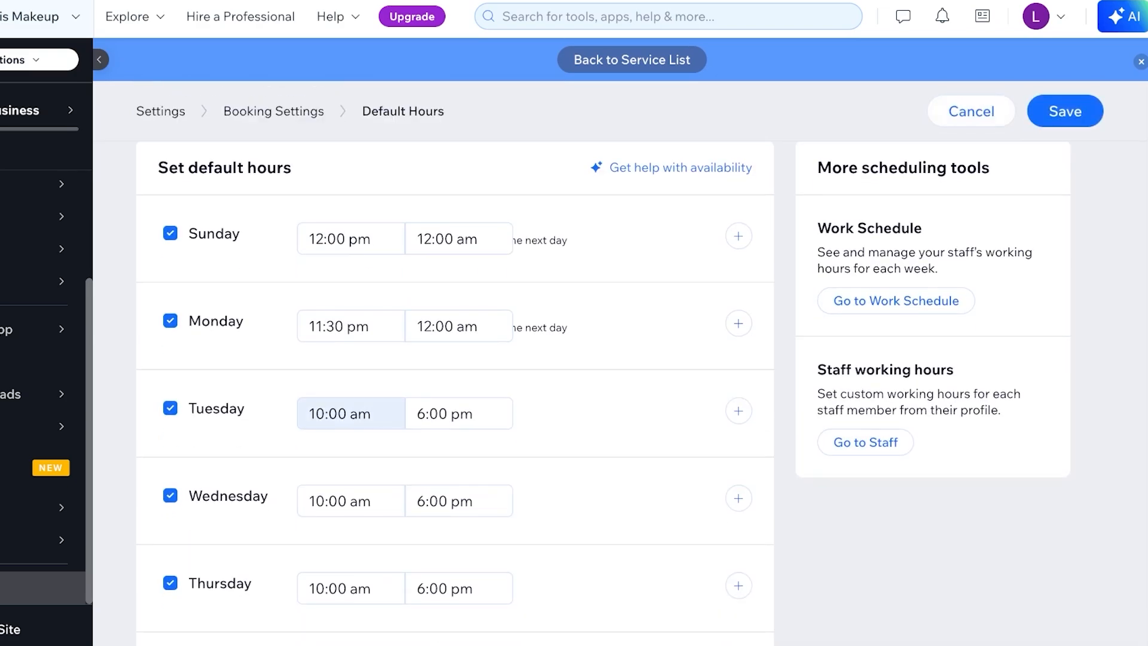
{"action": "left_click", "coordinate": [351, 414]}
{"action": "left_click", "coordinate": [459, 388]}
{"action": "scroll", "coordinate": [459, 389], "scroll_direction": "down", "scroll_amount": 3}
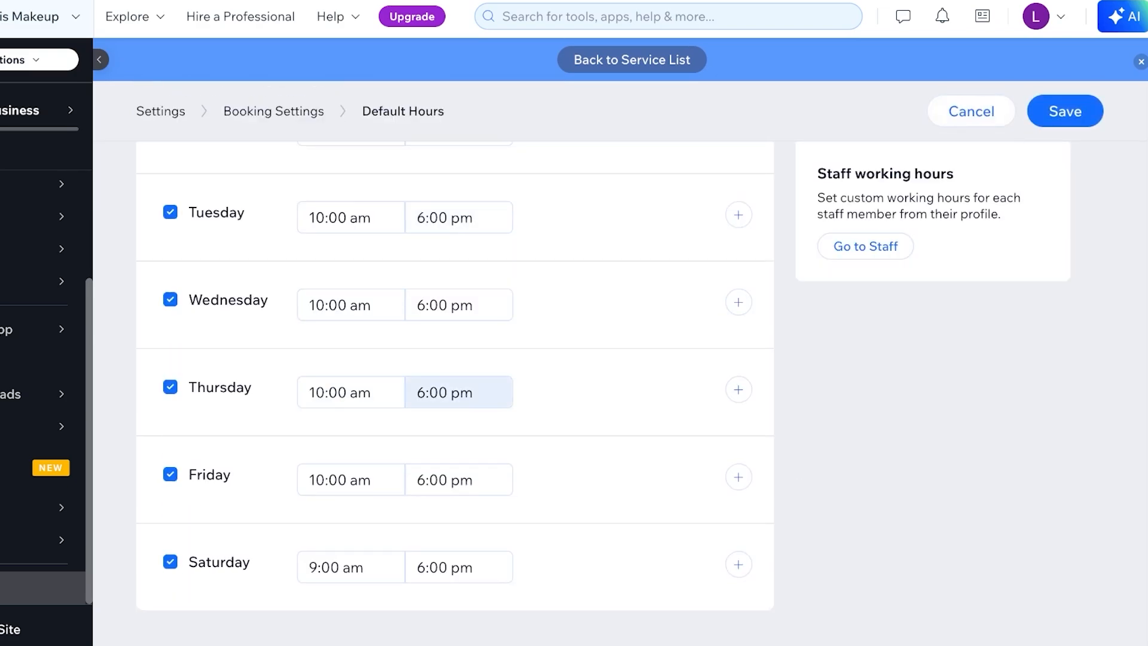
{"action": "scroll", "coordinate": [460, 393], "scroll_direction": "up", "scroll_amount": 4}
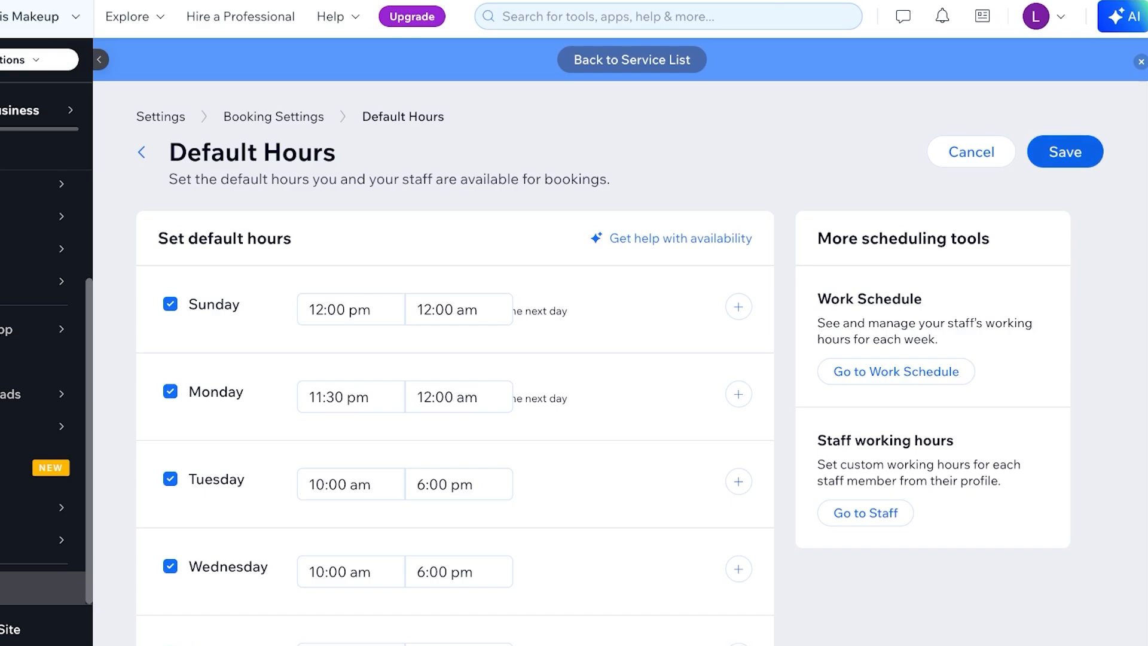
{"action": "left_click", "coordinate": [1065, 152]}
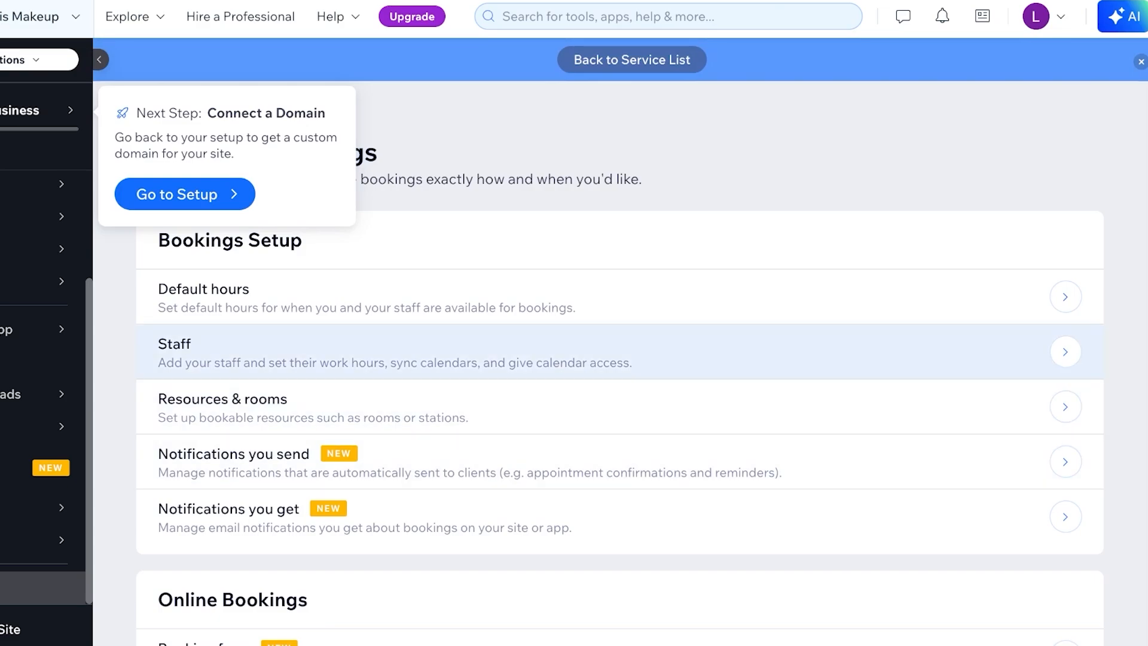
Open the staff settings, view the availability profile of Staff Member #1 and return to the staff list.
{"action": "left_click", "coordinate": [419, 352]}
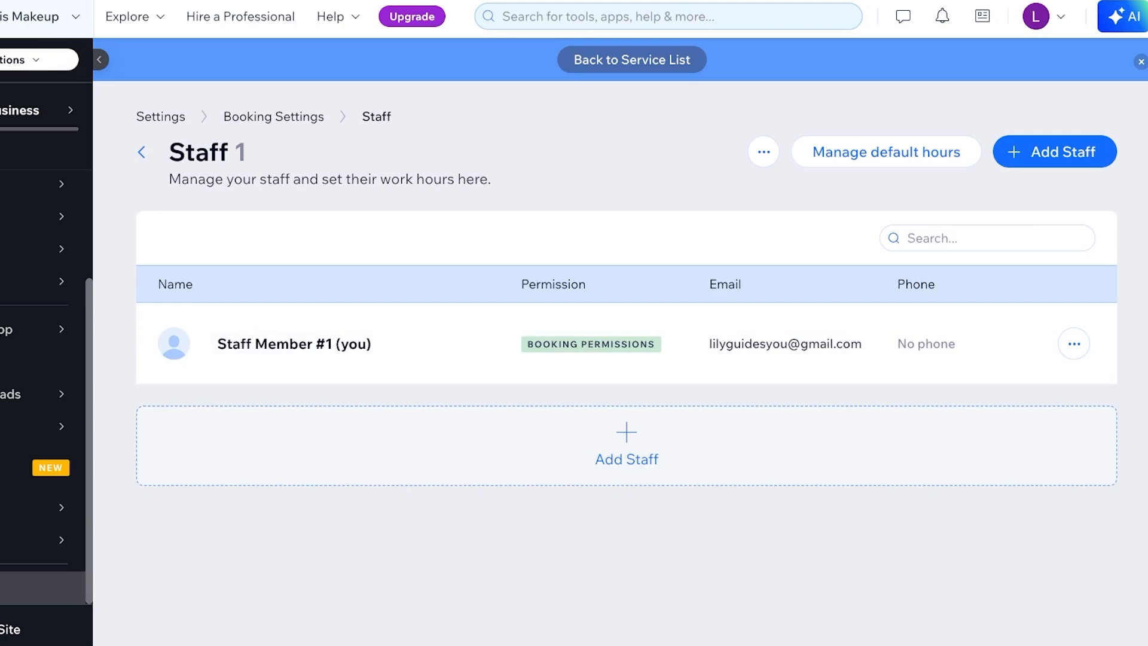
{"action": "left_click", "coordinate": [1074, 344]}
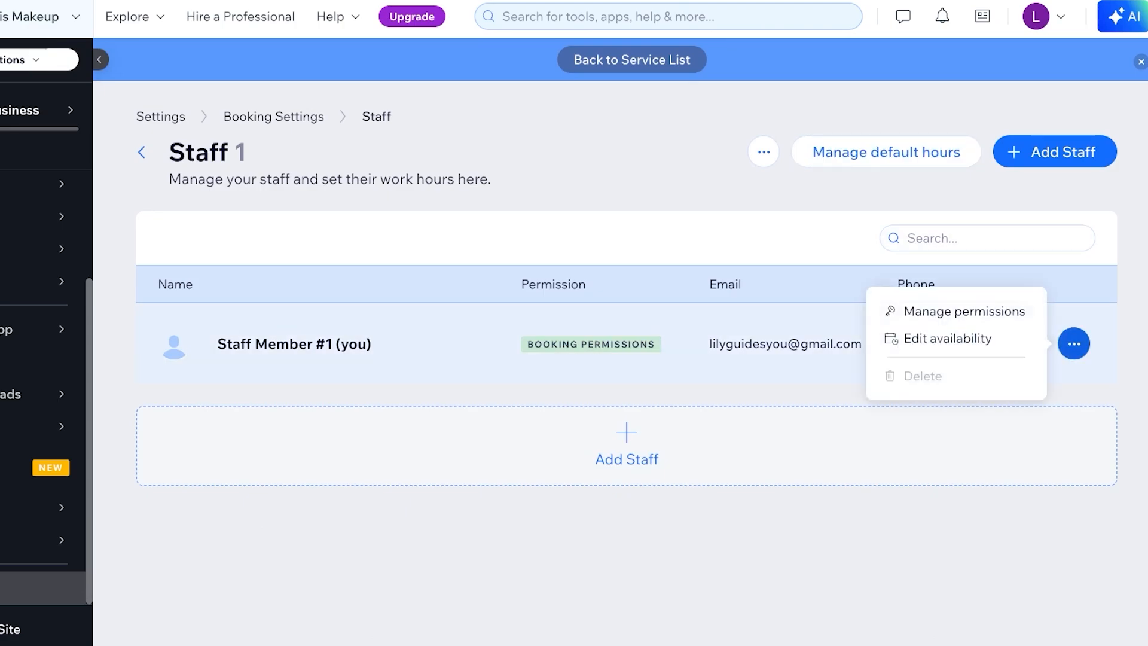
{"action": "left_click", "coordinate": [947, 338]}
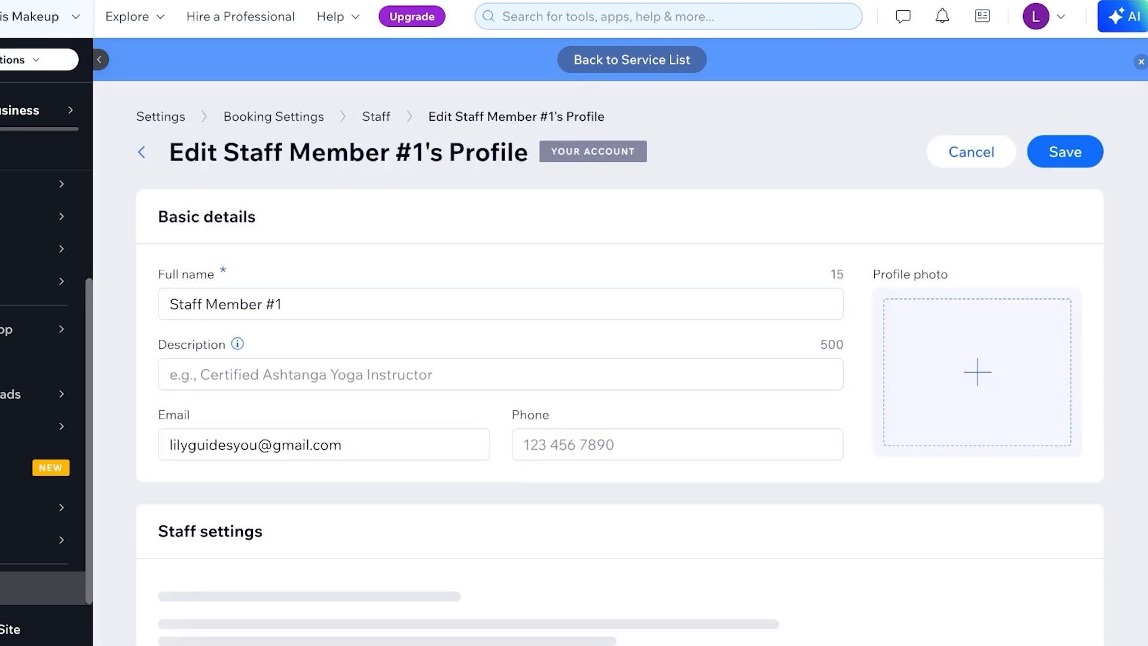
{"action": "key", "text": "alt+Left"}
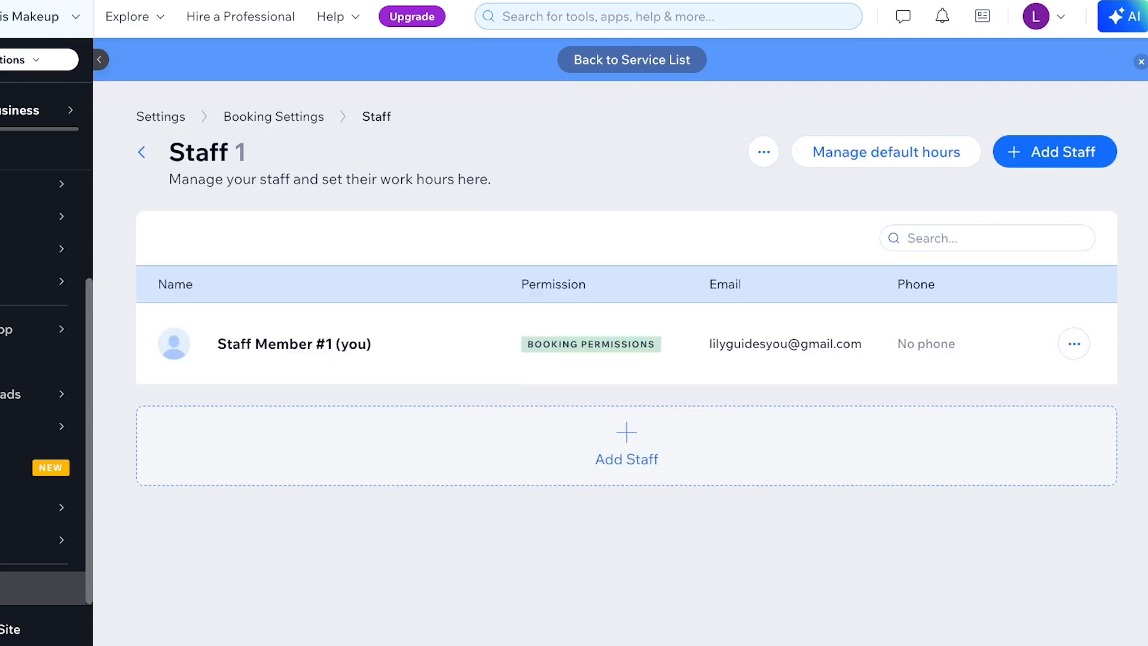
Start adding a new staff member, enter the full name and review the staff settings and working hours.
{"action": "left_click", "coordinate": [1055, 152]}
{"action": "left_click", "coordinate": [500, 304]}
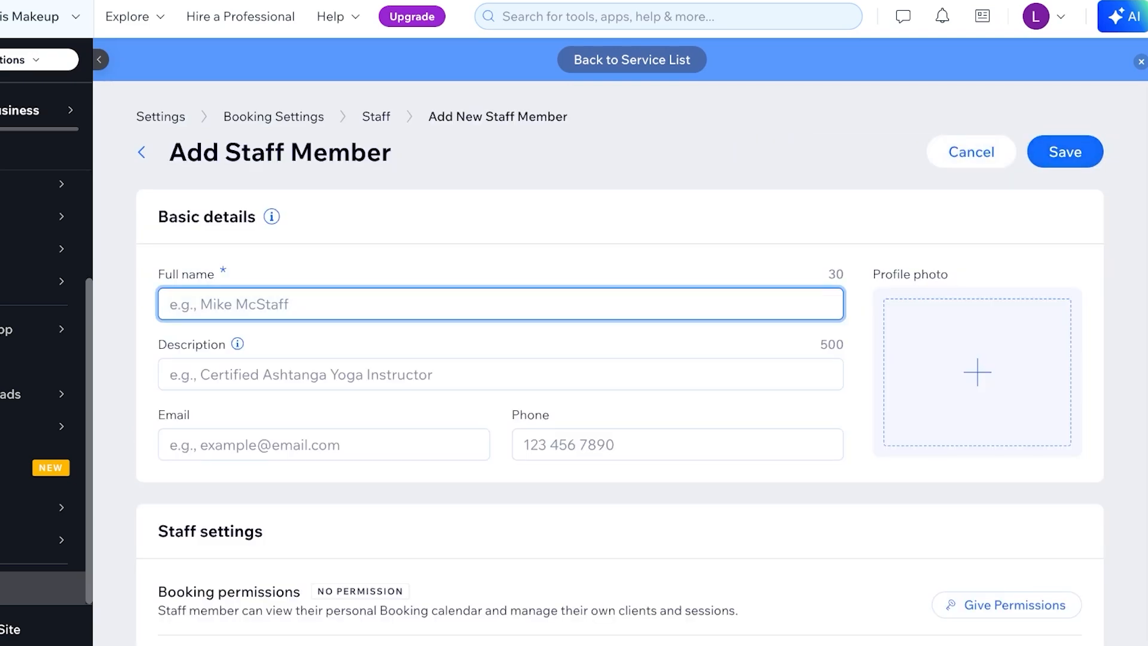
{"action": "type", "text": "kelly"}
{"action": "scroll", "coordinate": [620, 358], "scroll_direction": "down", "scroll_amount": 5}
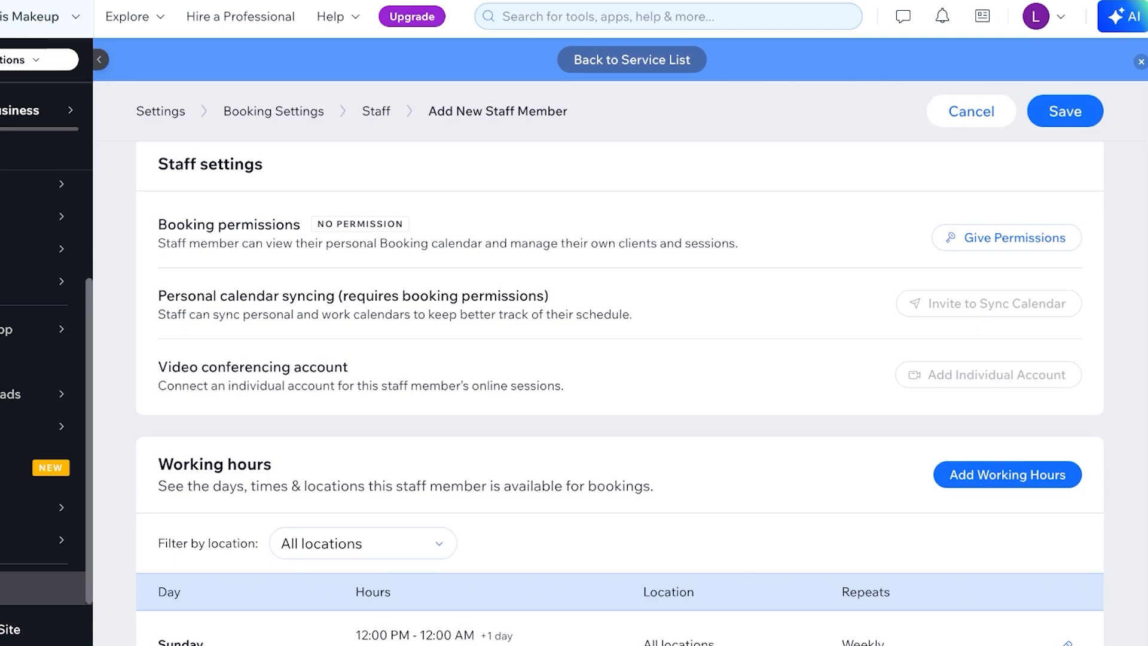
{"action": "scroll", "coordinate": [619, 393], "scroll_direction": "up", "scroll_amount": 1}
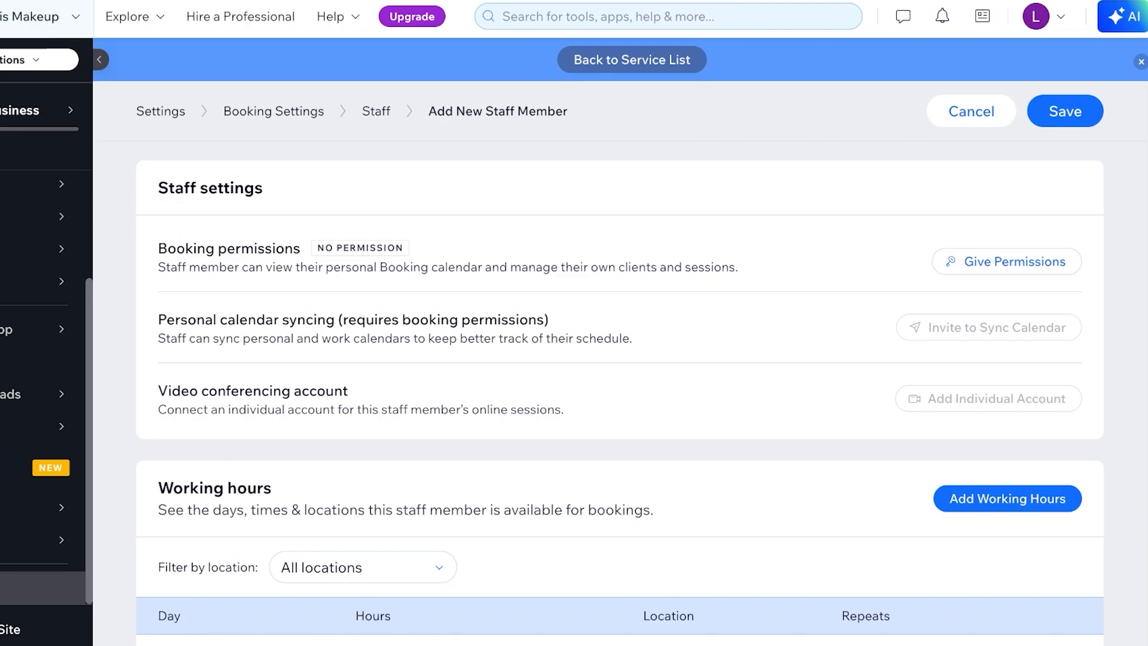
{"action": "scroll", "coordinate": [1065, 275], "scroll_direction": "down", "scroll_amount": 6}
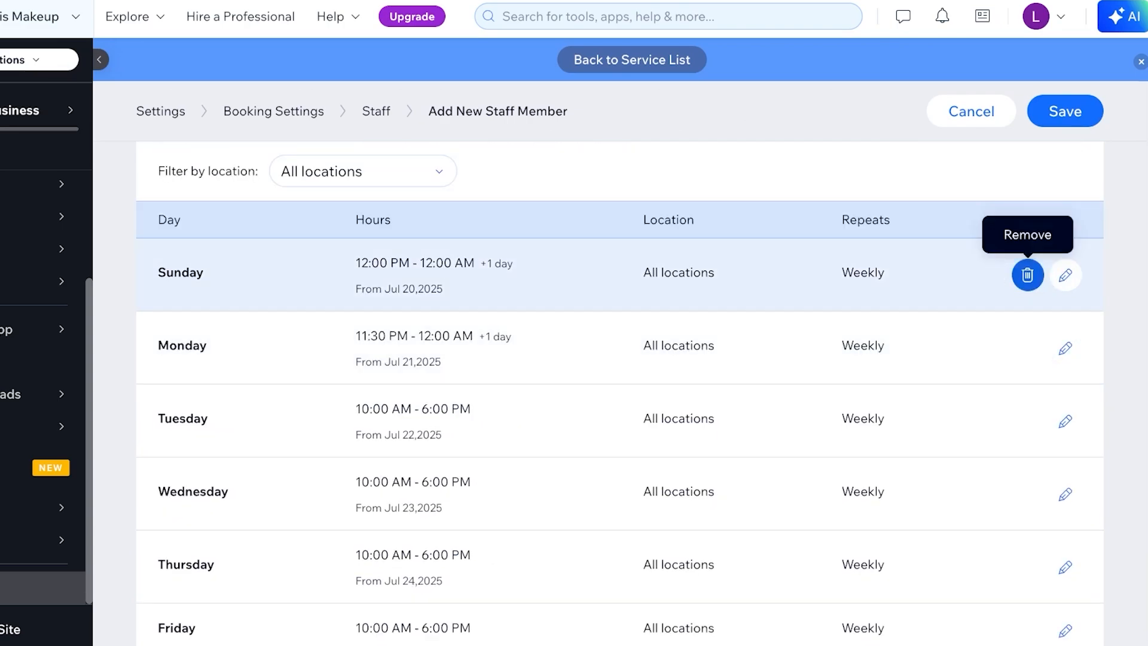
Save the new staff member while trying to remove Friday's working hours, and cancel the removal.
{"action": "left_click", "coordinate": [1028, 275]}
{"action": "left_click", "coordinate": [654, 375]}
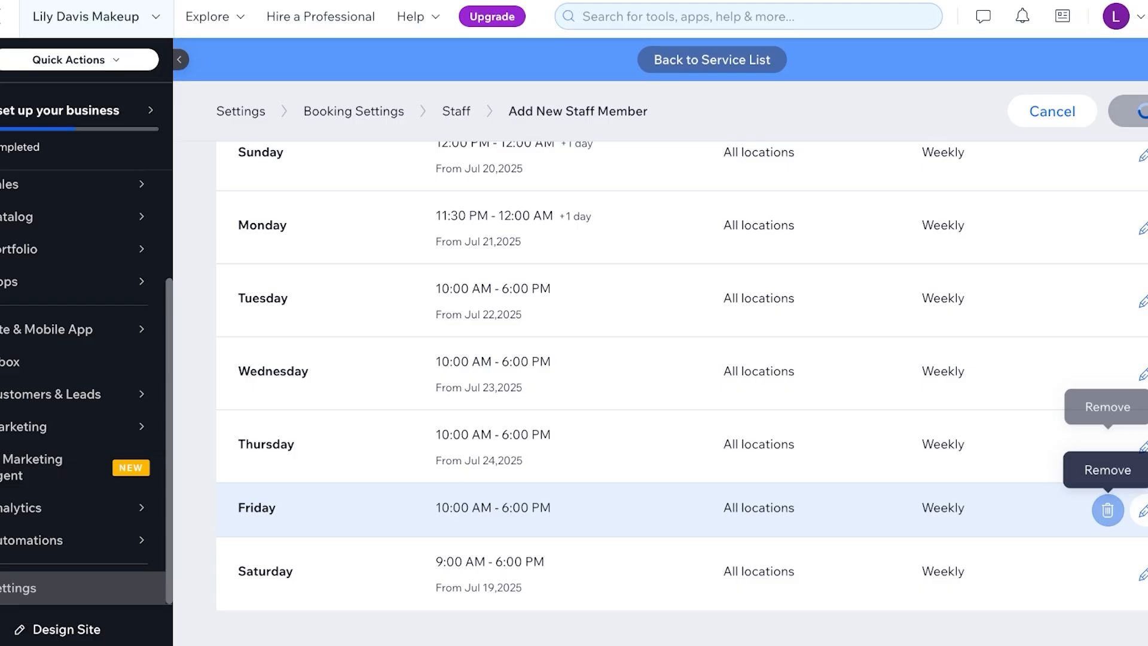
{"action": "left_click", "coordinate": [687, 373]}
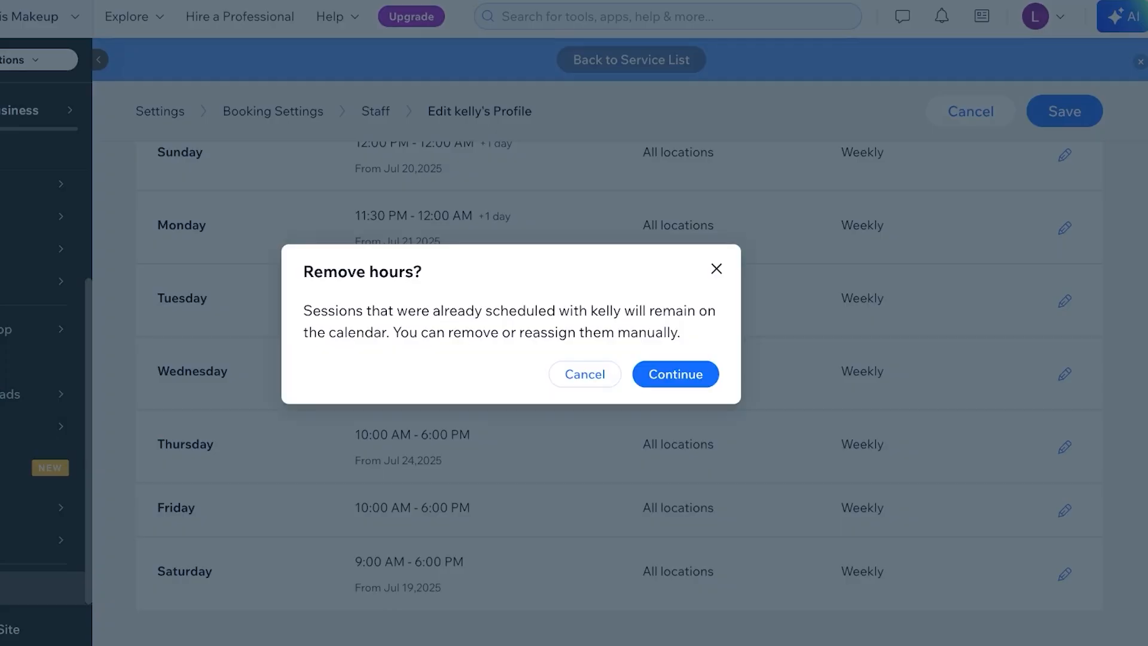
{"action": "left_click", "coordinate": [717, 269]}
{"action": "scroll", "coordinate": [688, 371], "scroll_direction": "up", "scroll_amount": 4}
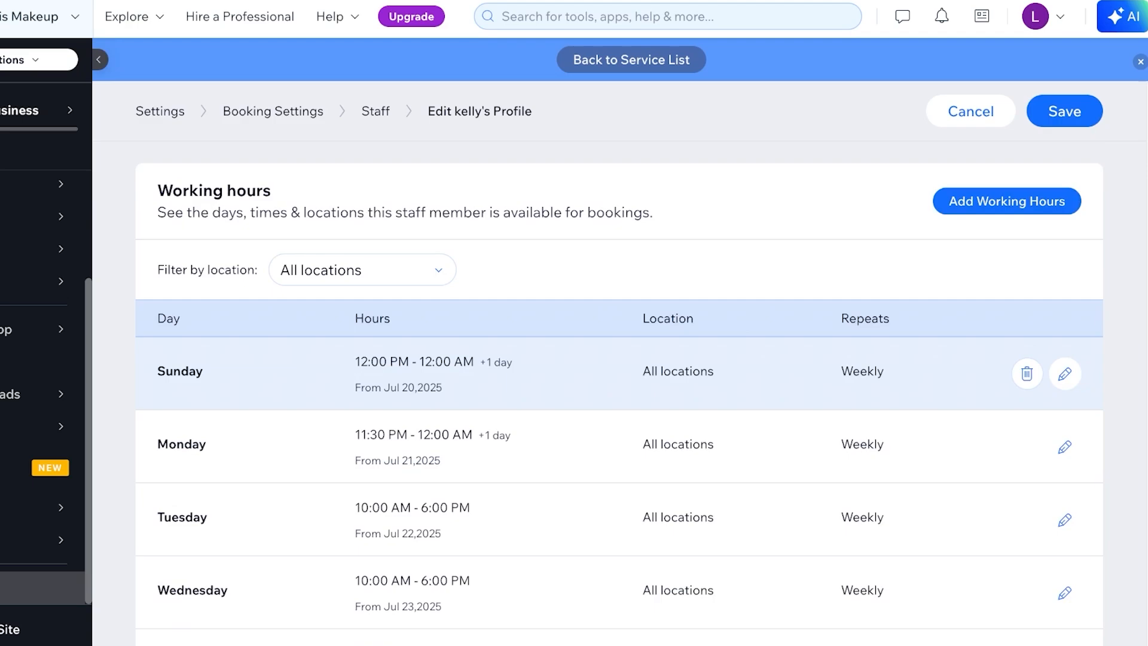
Return to the Book Online page in the editor, close the booking widget's settings and open the header menu's page management.
{"action": "scroll", "coordinate": [620, 371], "scroll_direction": "up", "scroll_amount": 10}
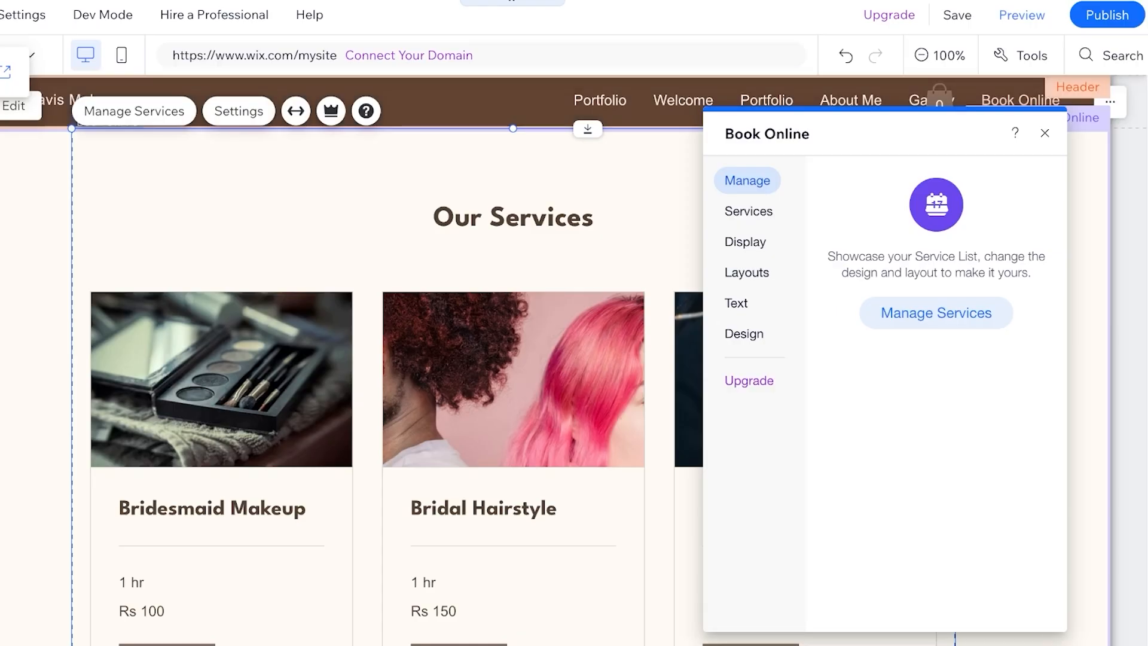
{"action": "left_click", "coordinate": [1045, 133]}
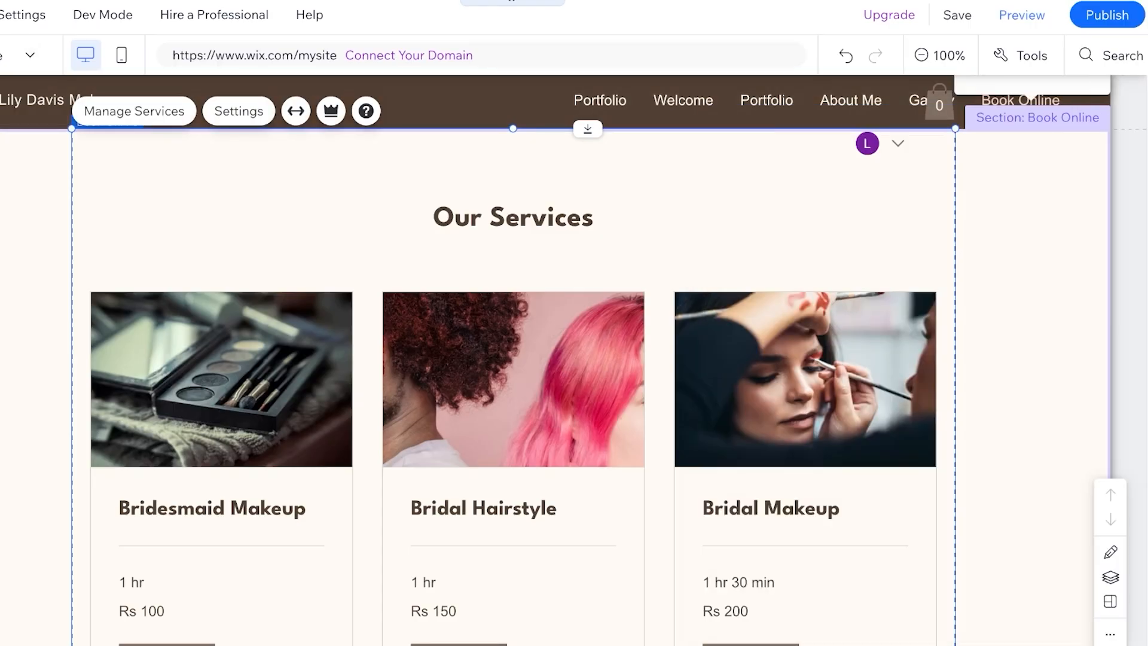
{"action": "left_click", "coordinate": [1020, 100]}
{"action": "left_click", "coordinate": [1020, 100]}
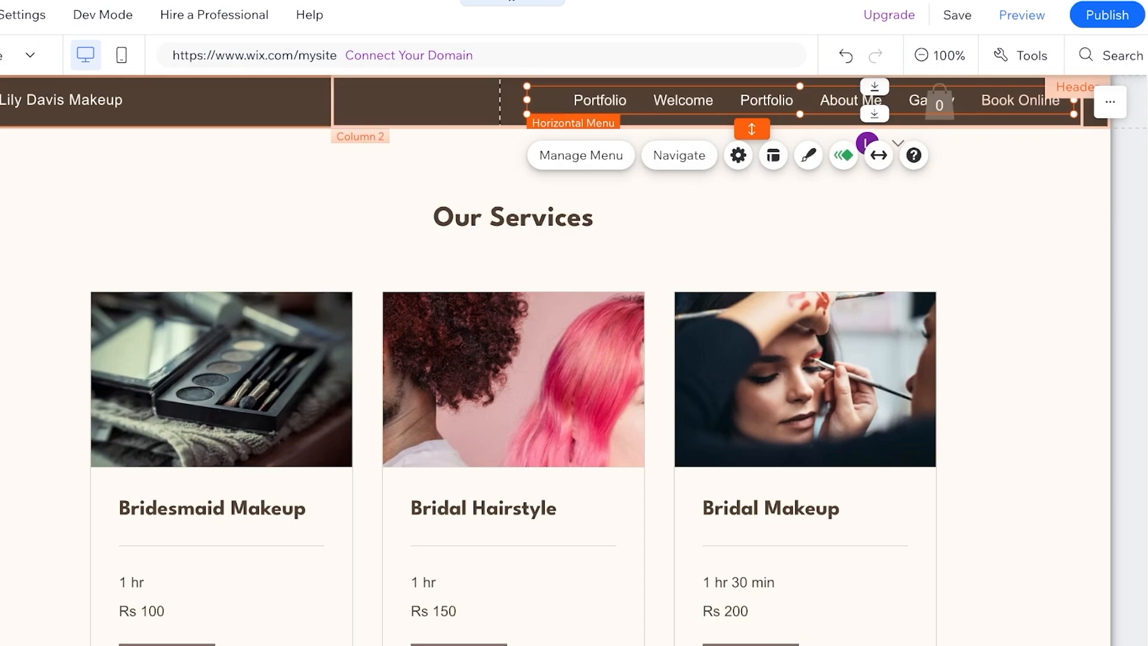
{"action": "left_click", "coordinate": [582, 155]}
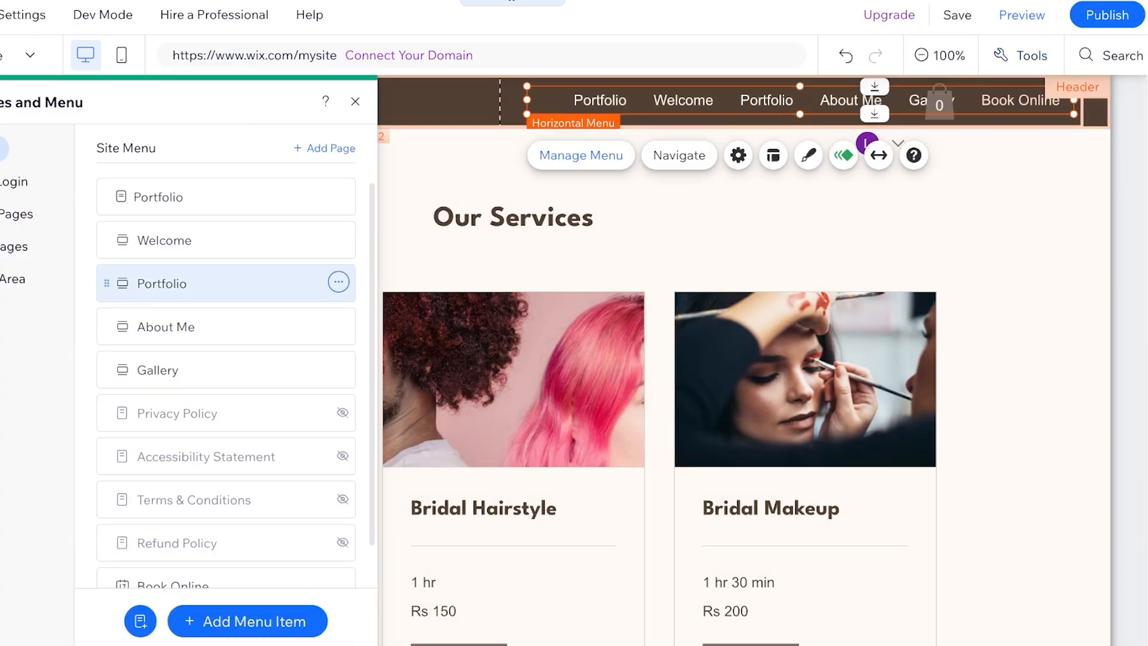
Rename the Book Online page in the site menu as "Book Us!" and close the page list.
{"action": "scroll", "coordinate": [226, 383], "scroll_direction": "down", "scroll_amount": 2}
{"action": "left_click", "coordinate": [339, 544]}
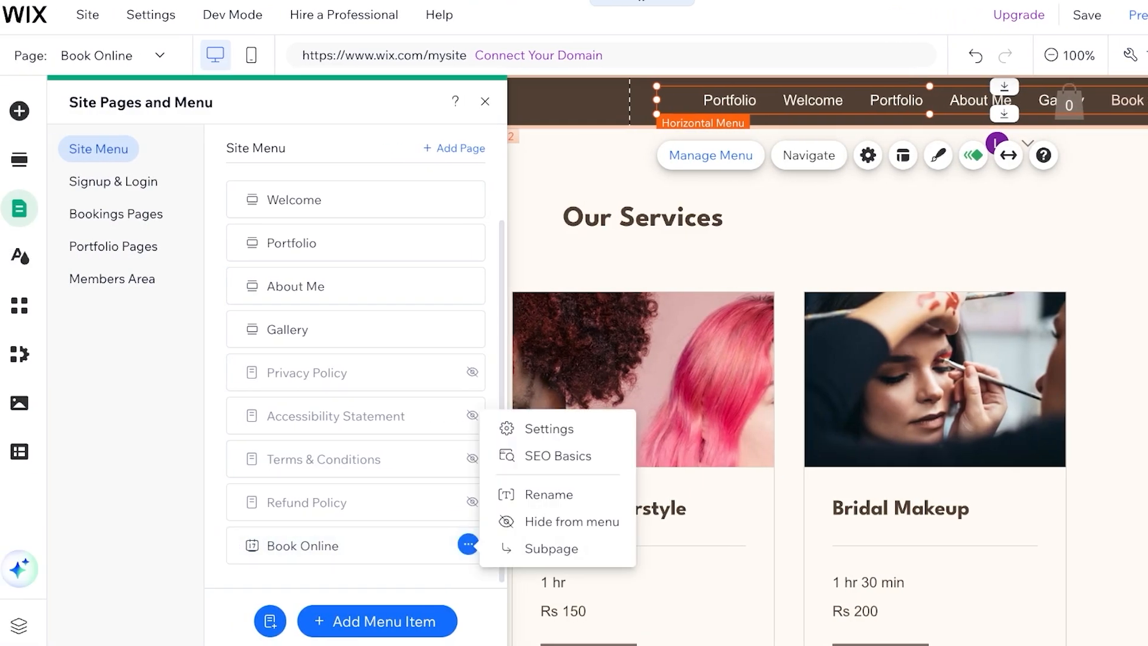
{"action": "left_click", "coordinate": [549, 494]}
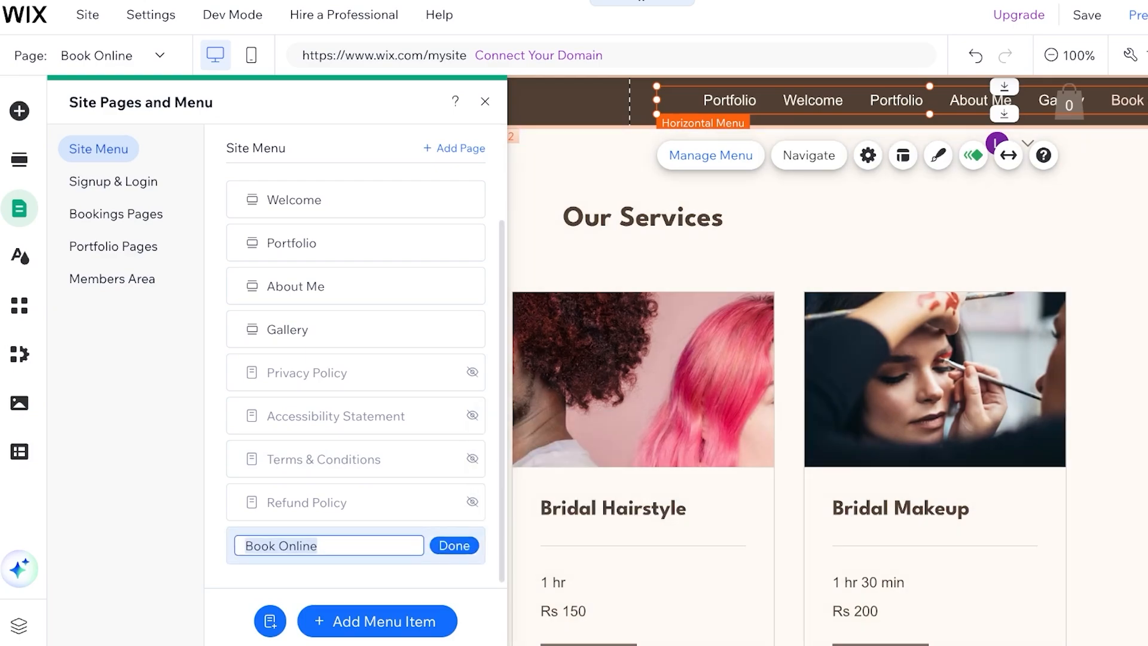
{"action": "type", "text": "Book "}
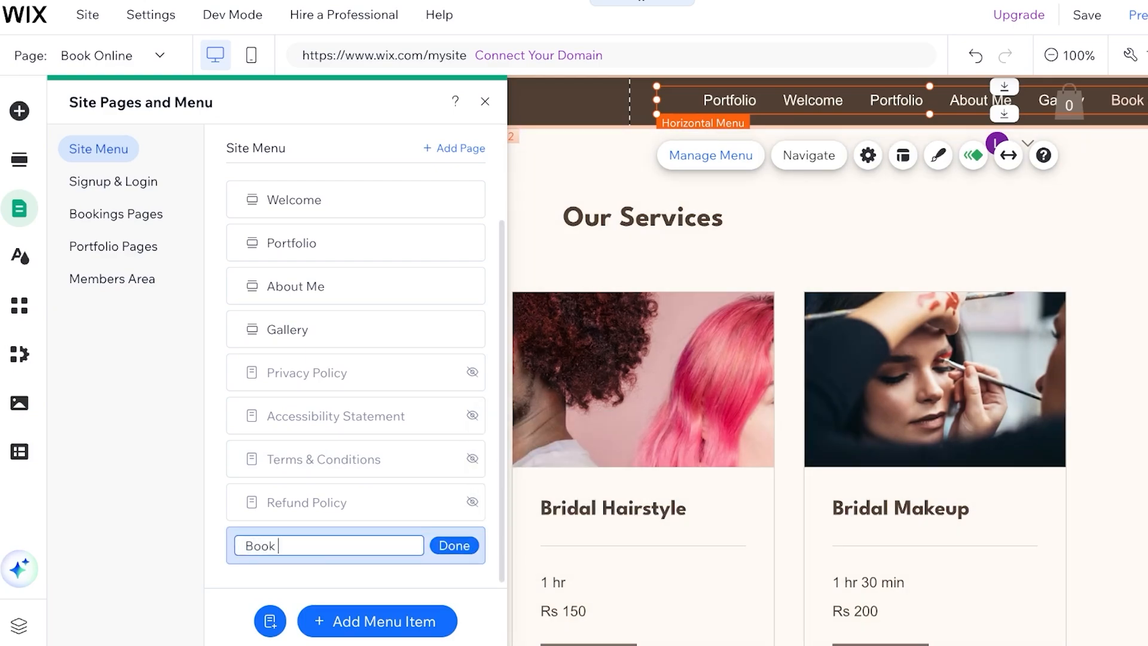
{"action": "type", "text": "Us!"}
{"action": "left_click", "coordinate": [454, 545]}
{"action": "left_click", "coordinate": [643, 263]}
Review the services page from top to bottom and save the site.
{"action": "scroll", "coordinate": [643, 359], "scroll_direction": "down", "scroll_amount": 10}
{"action": "scroll", "coordinate": [643, 359], "scroll_direction": "up", "scroll_amount": 10}
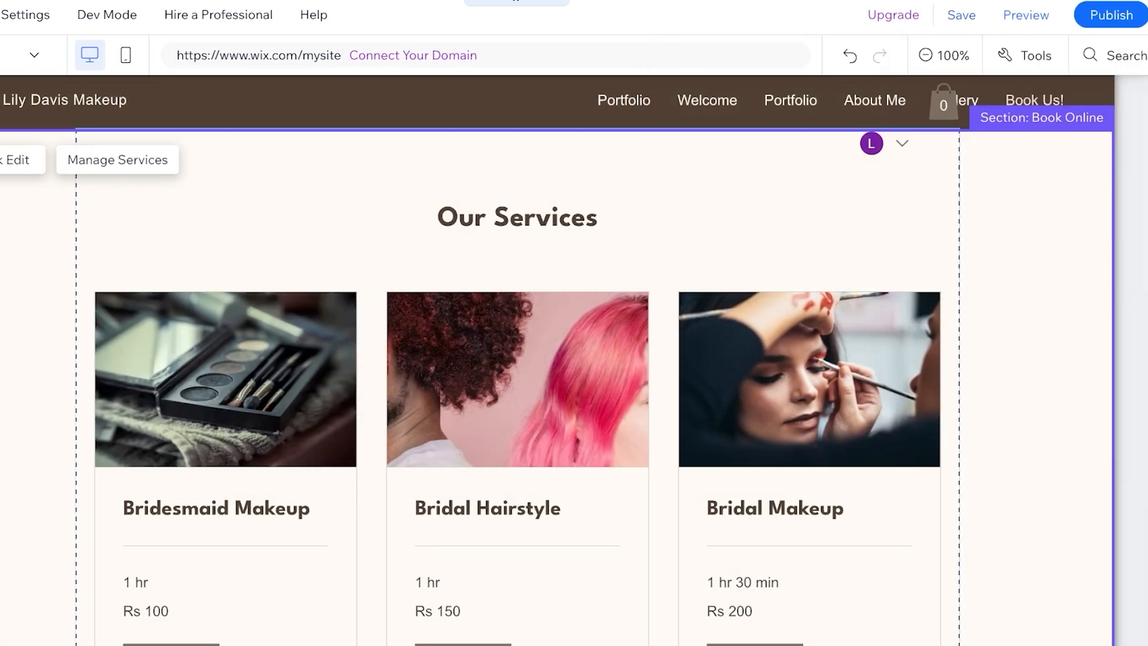
{"action": "left_click", "coordinate": [962, 16]}
{"action": "left_click", "coordinate": [793, 140]}
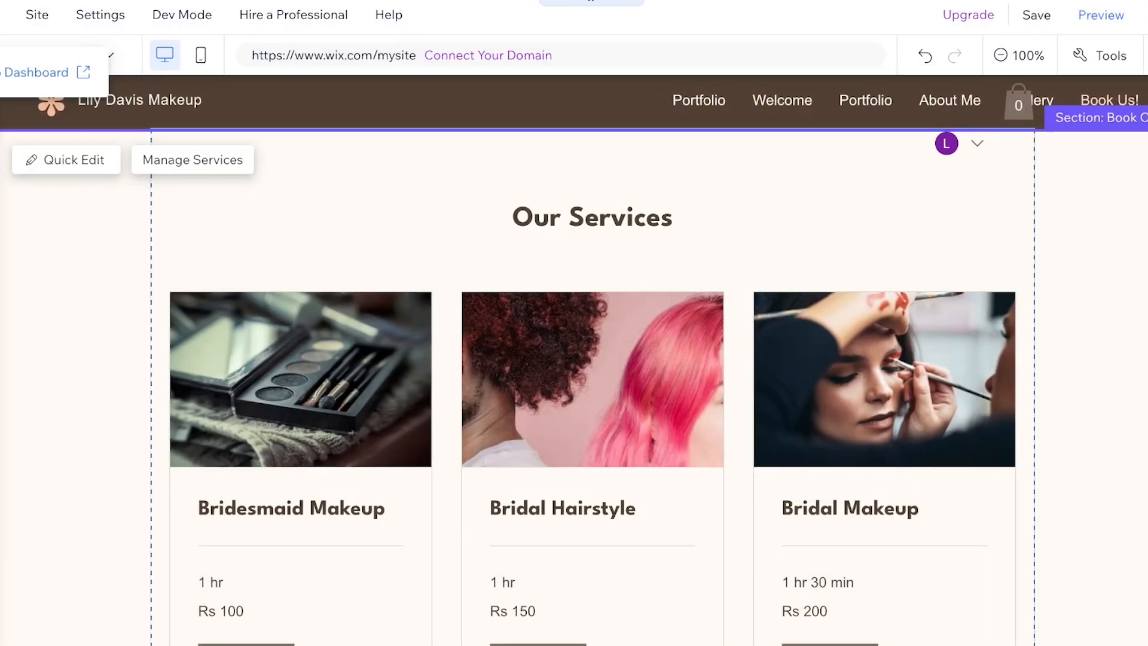